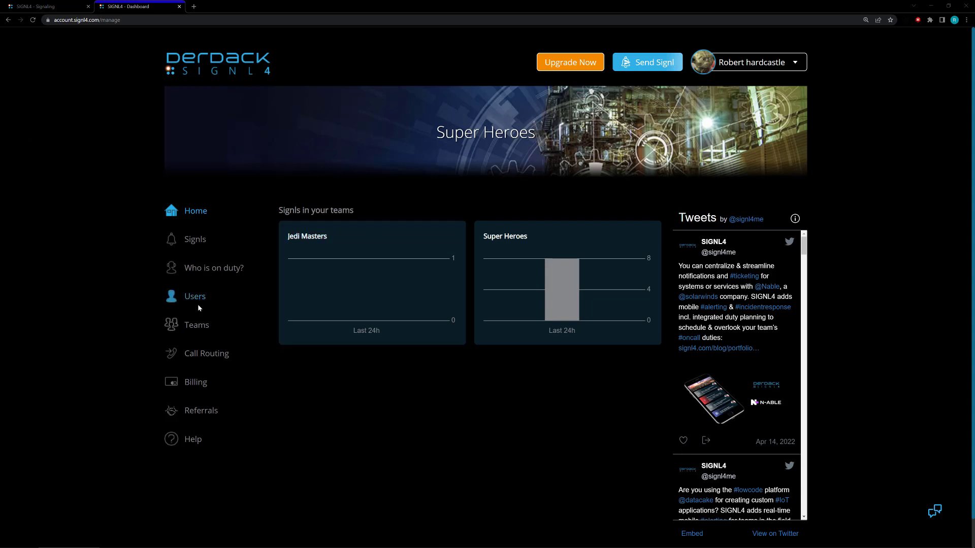
# Open the signaling settings of the Super Heroes team.
pyautogui.click(198, 329)
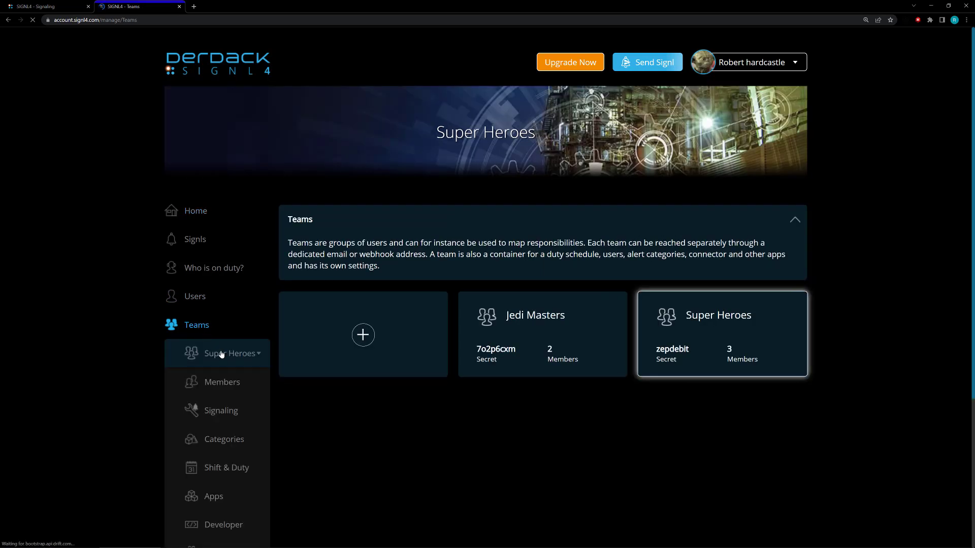
pyautogui.scroll(-1, 247, 404)
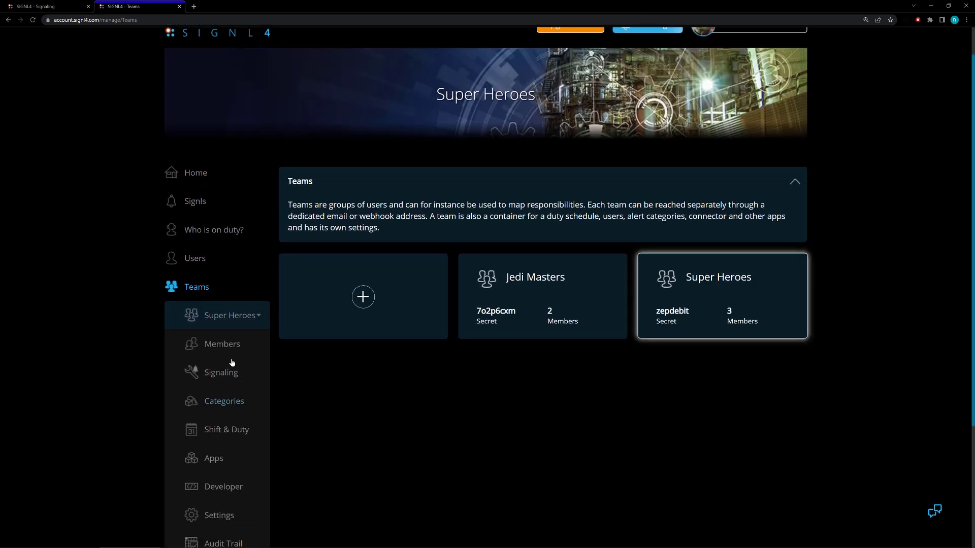
pyautogui.click(219, 372)
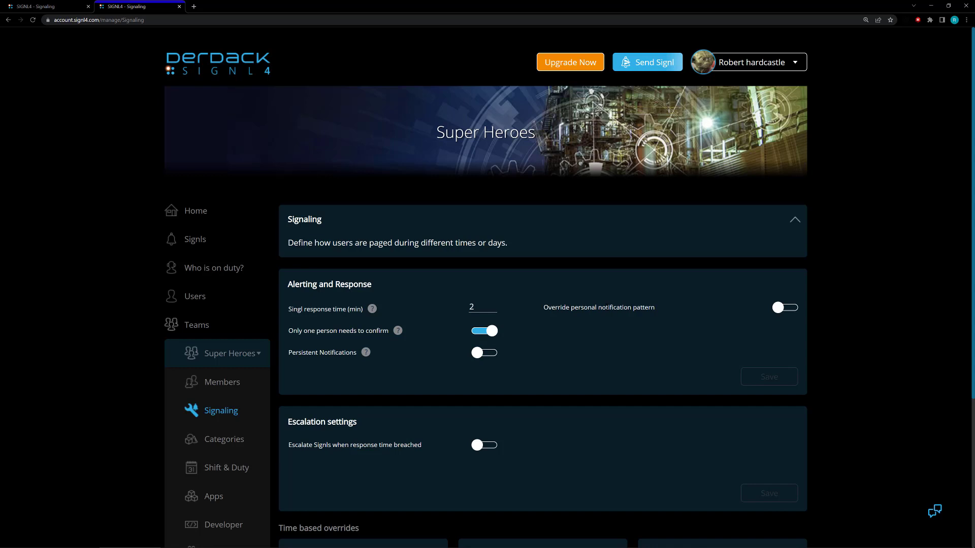
# Open the After Hours time-based override and look through its schedule and override options.
pyautogui.click(785, 308)
pyautogui.scroll(-2, 630, 305)
pyautogui.scroll(-3, 495, 341)
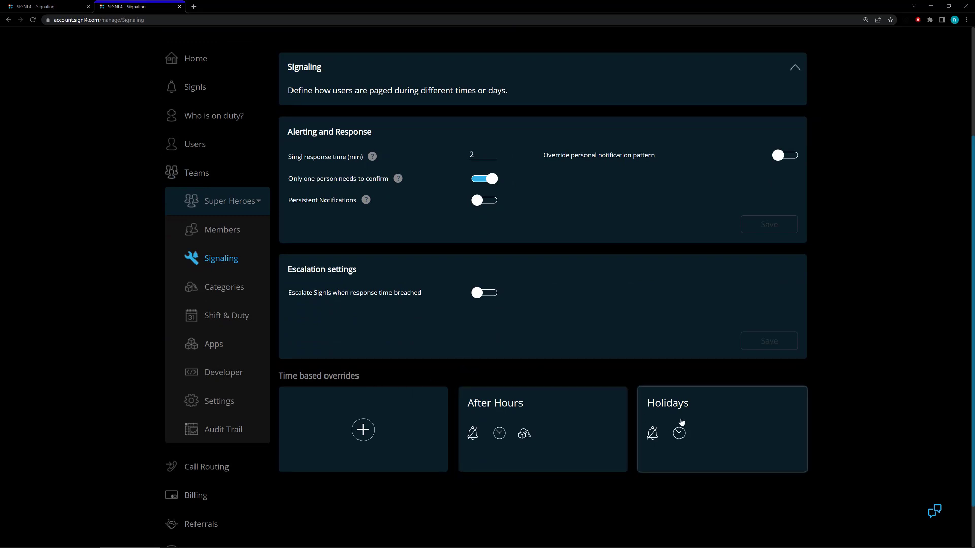
pyautogui.scroll(-1, 538, 350)
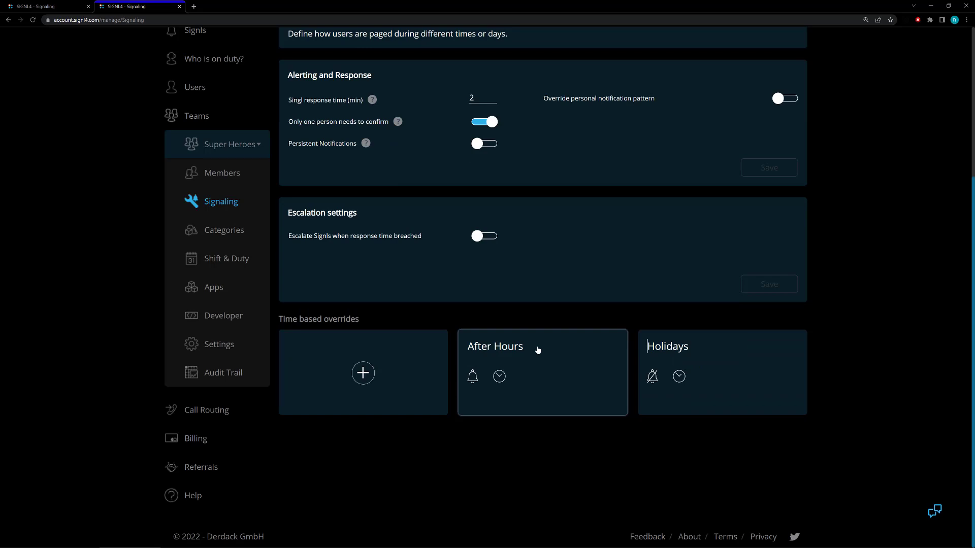
pyautogui.click(538, 351)
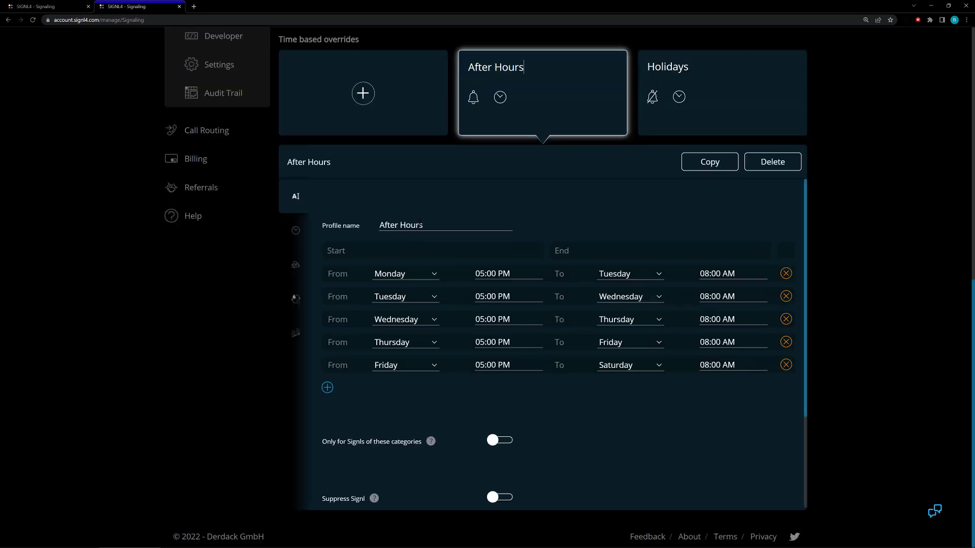
pyautogui.scroll(-1, 429, 311)
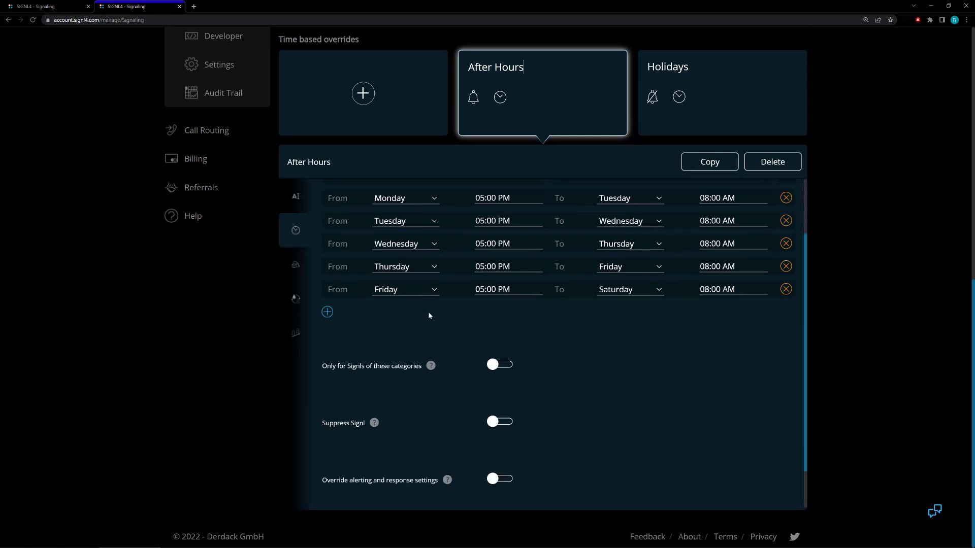
pyautogui.scroll(1, 406, 304)
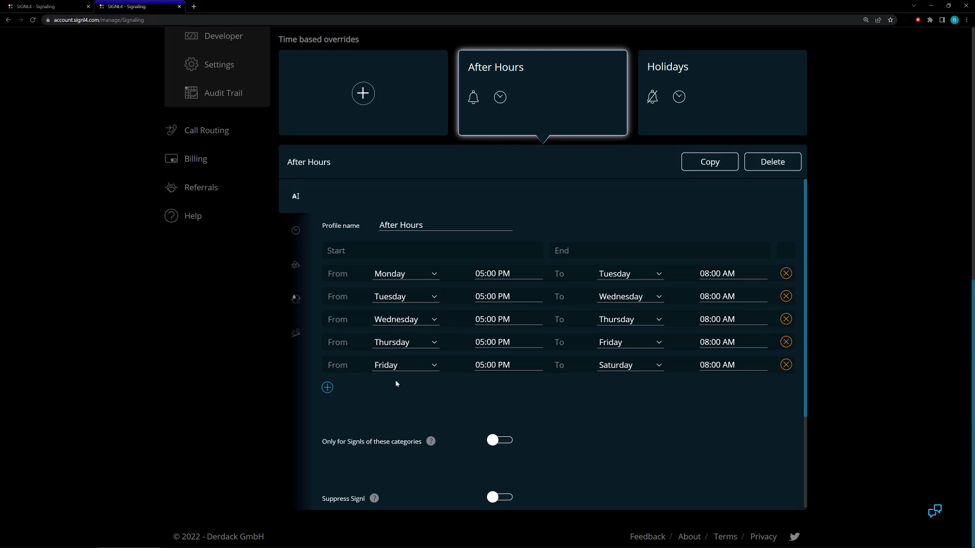
pyautogui.click(417, 397)
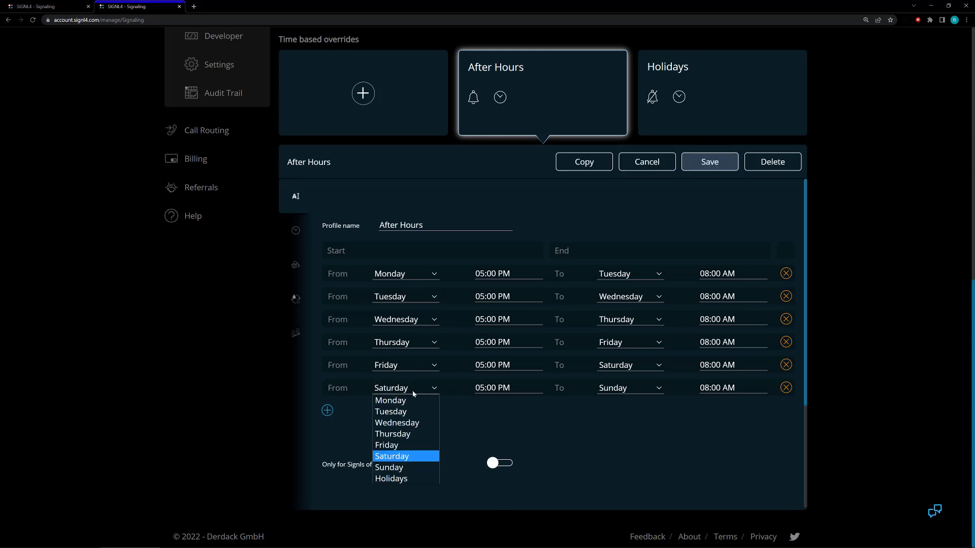
pyautogui.click(407, 401)
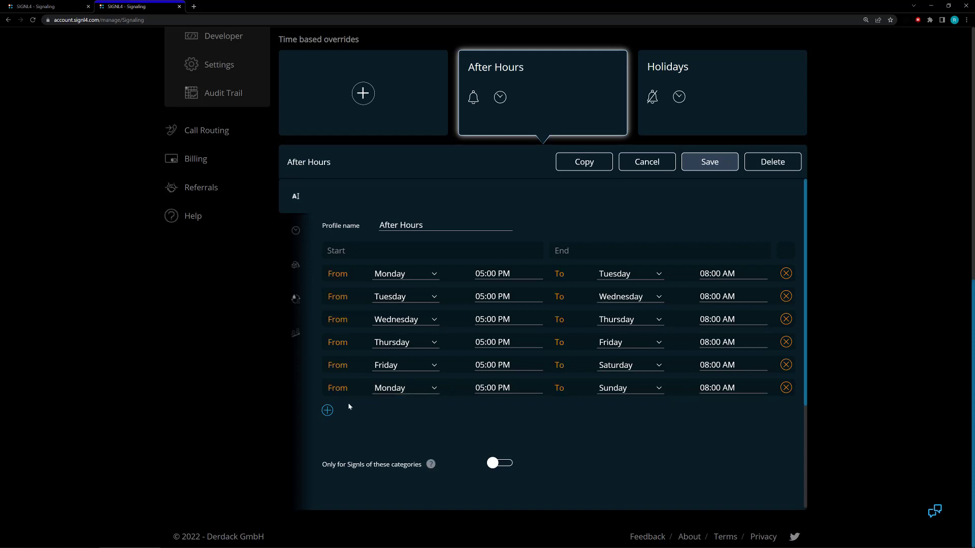
pyautogui.click(785, 388)
# Limit the After Hours override to Signls of category P3 and save the profile.
pyautogui.scroll(-1, 649, 409)
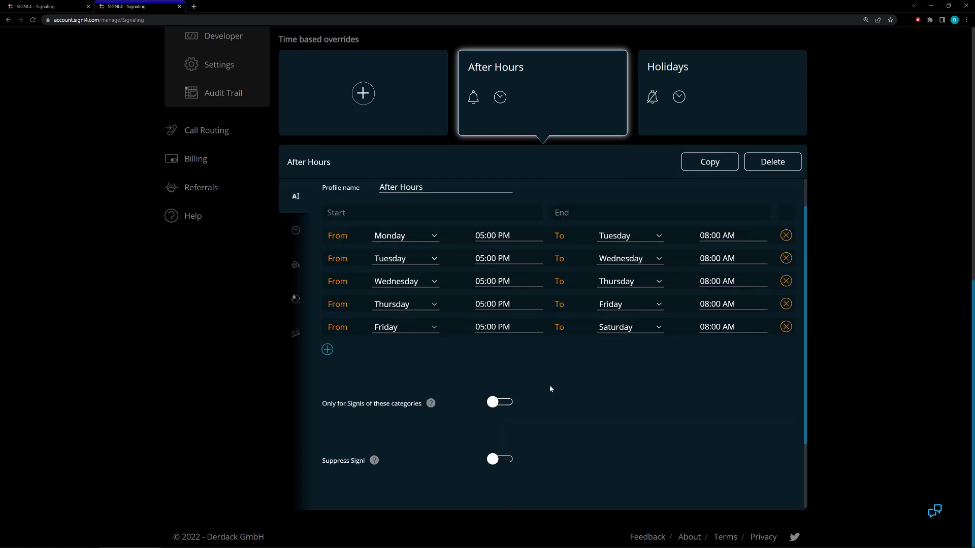
pyautogui.scroll(-1, 467, 332)
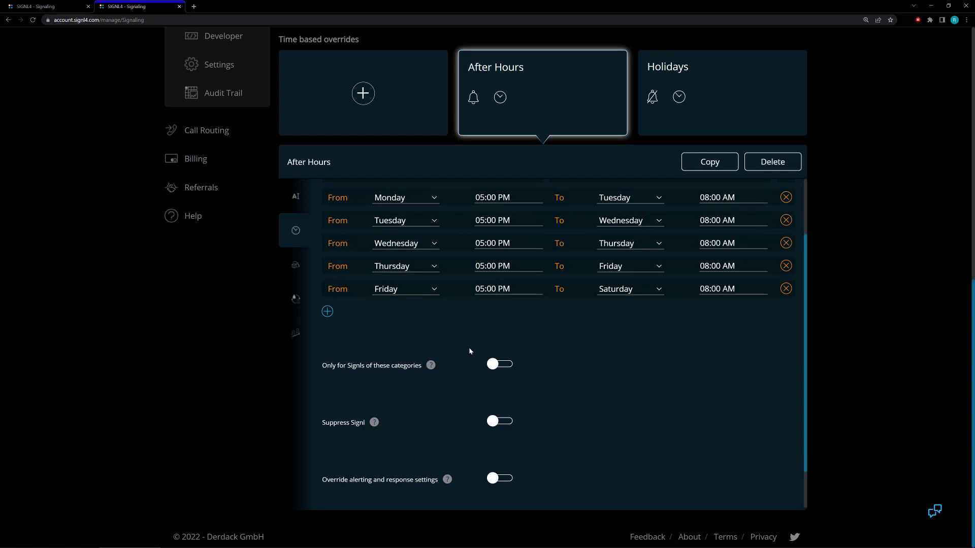
pyautogui.scroll(-1, 470, 349)
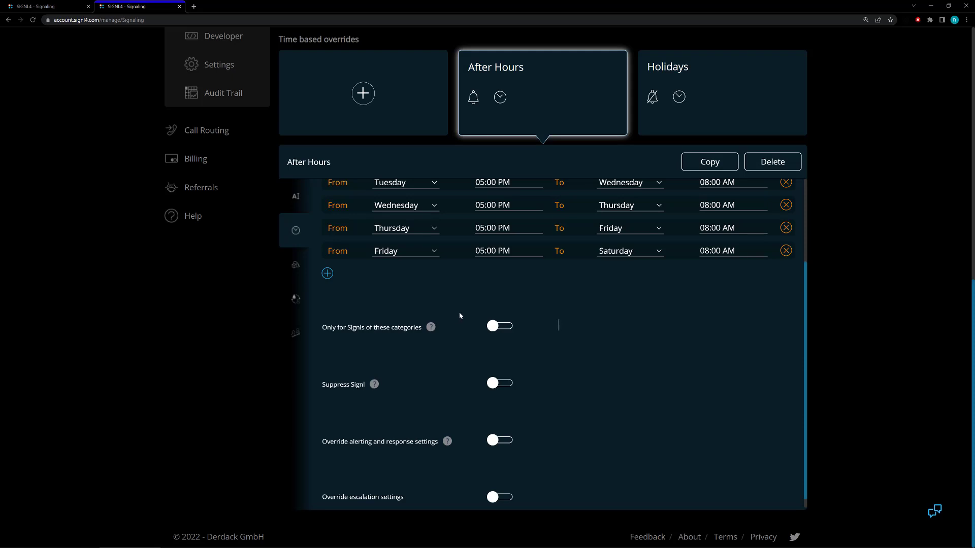
pyautogui.click(502, 328)
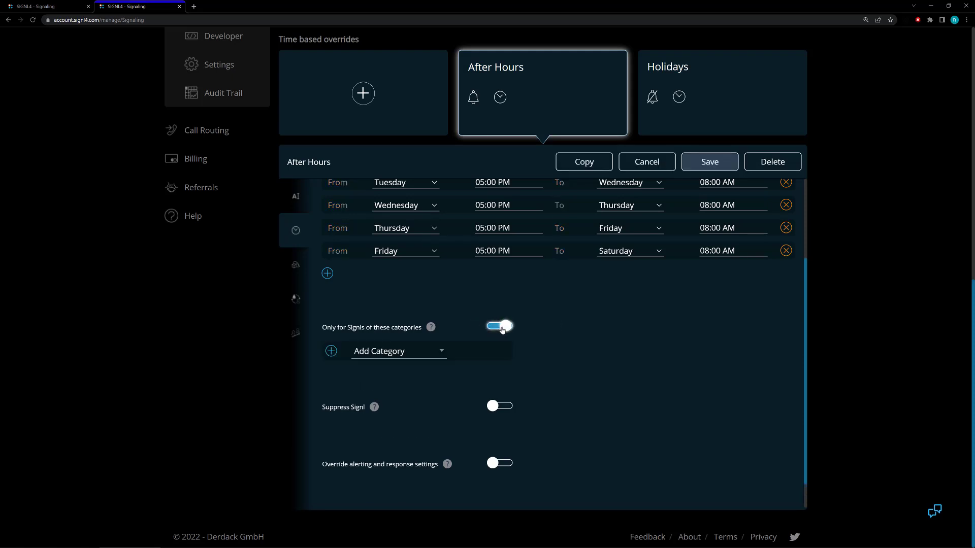
pyautogui.click(420, 353)
pyautogui.scroll(-5, 397, 407)
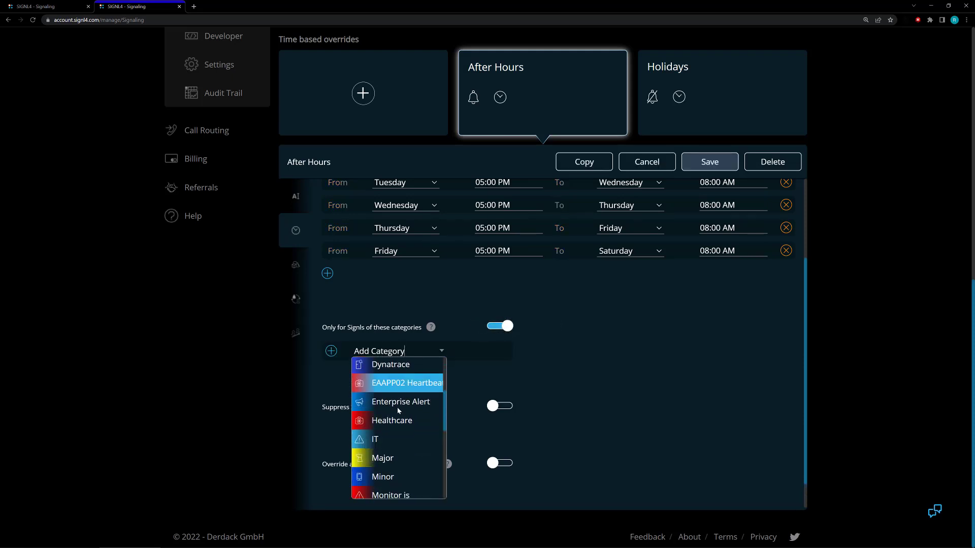
pyautogui.click(384, 423)
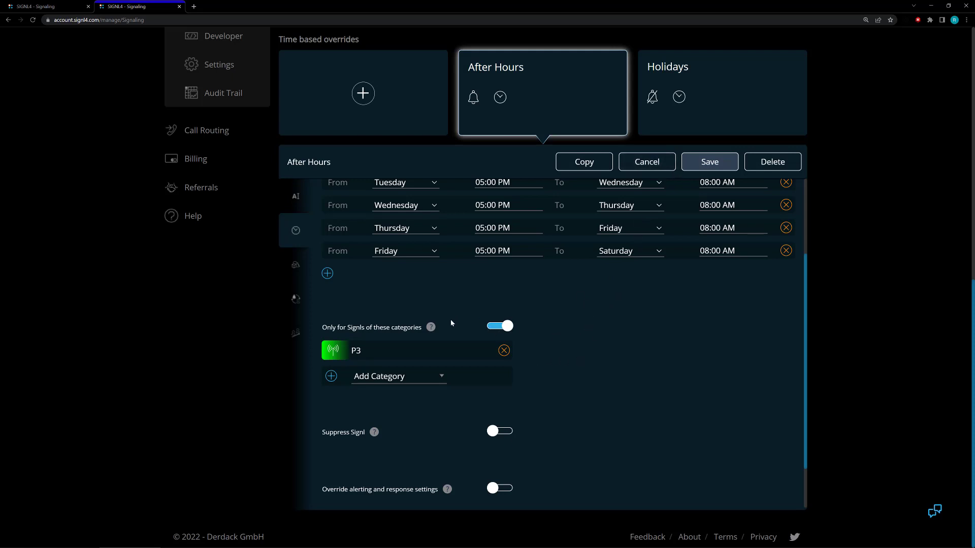
pyautogui.moveTo(433, 330)
pyautogui.click(710, 161)
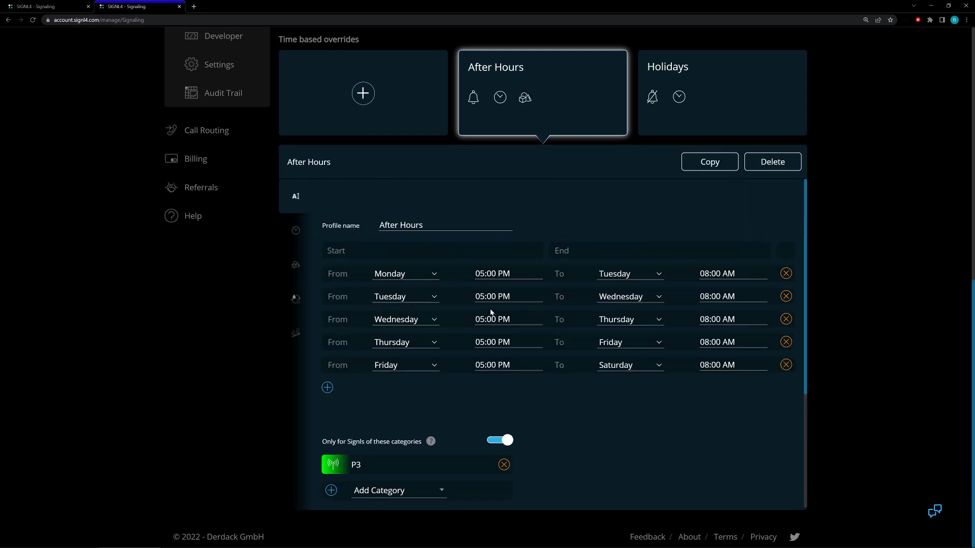
pyautogui.scroll(-3, 535, 352)
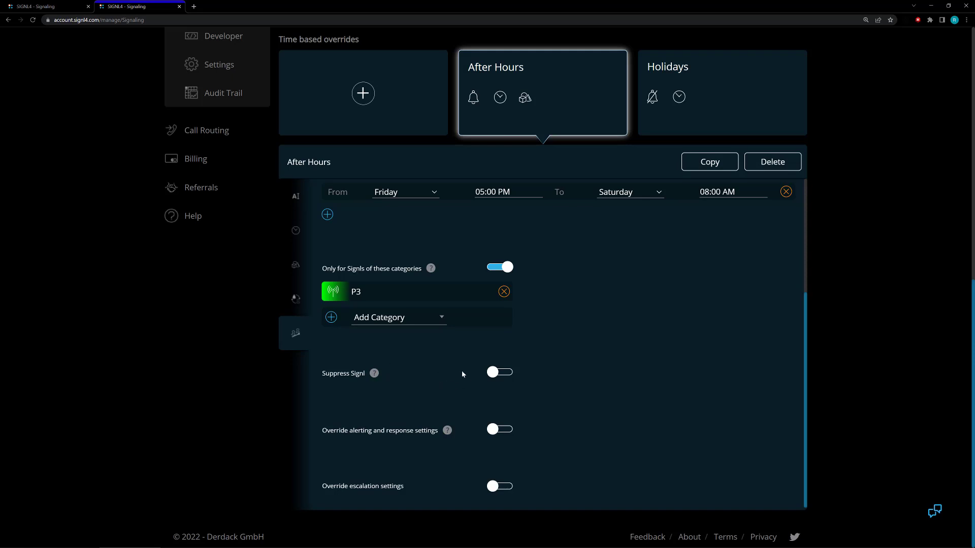
pyautogui.click(501, 376)
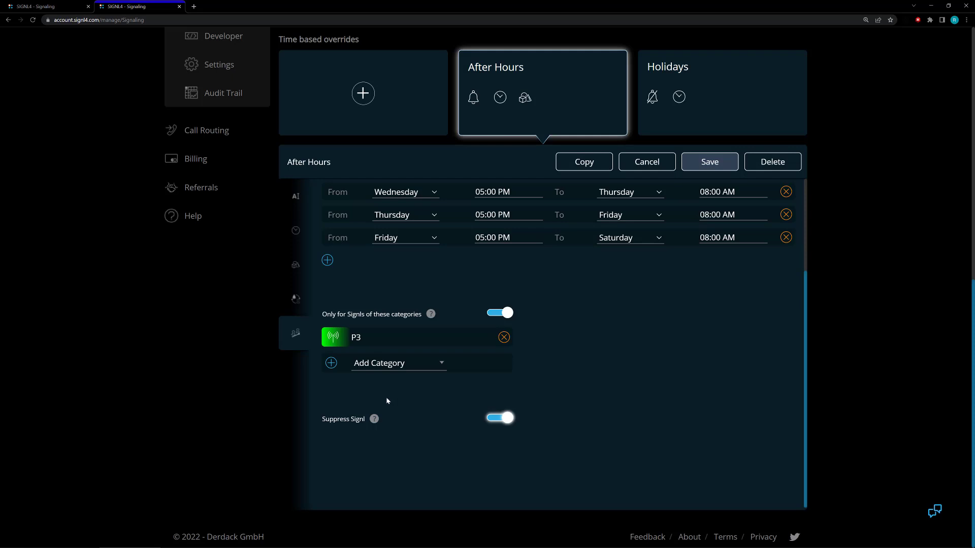
pyautogui.click(497, 419)
# Override the alerting and response settings for After Hours, with voice notifications instant and push notifications after 5 minutes.
pyautogui.scroll(-1, 497, 419)
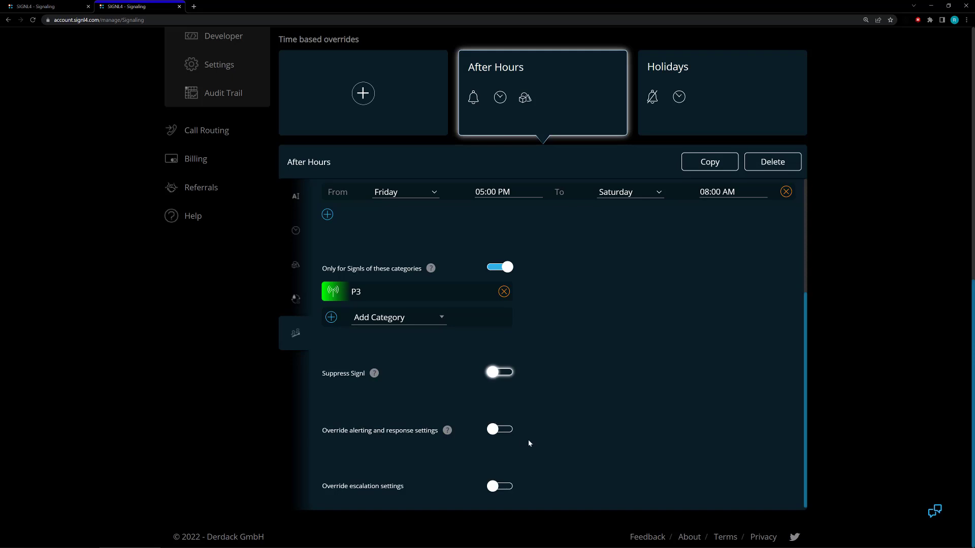
pyautogui.click(506, 431)
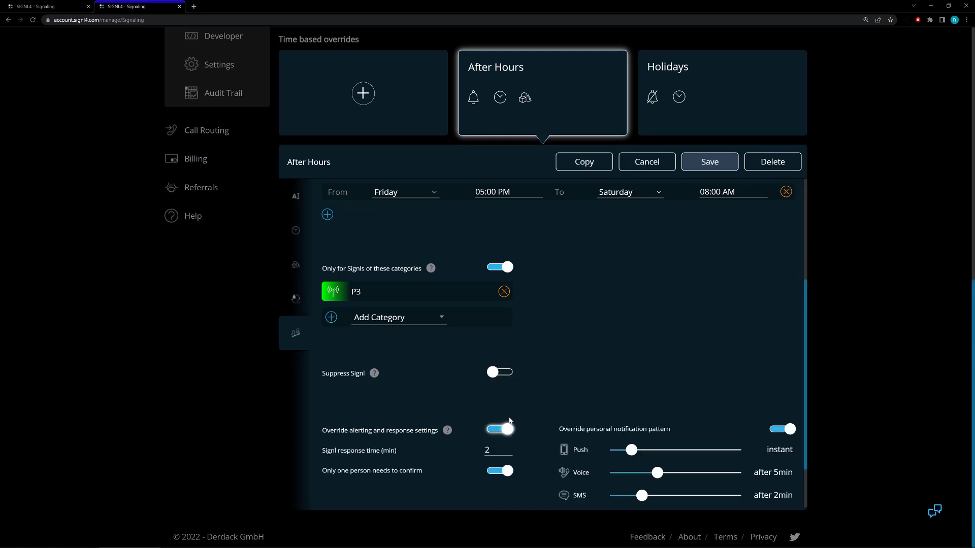
pyautogui.scroll(-2, 509, 424)
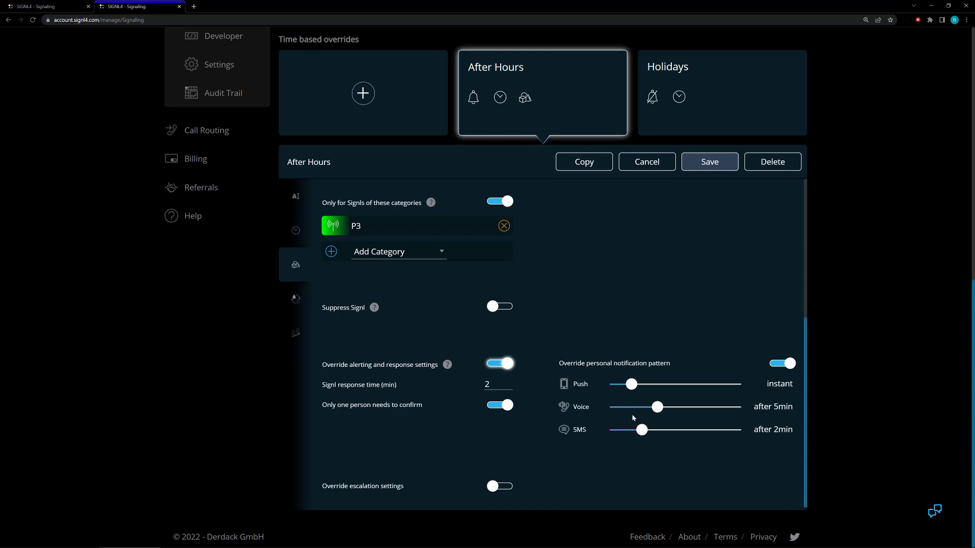
pyautogui.moveTo(657, 407)
pyautogui.mouseDown()
pyautogui.moveTo(631, 409)
pyautogui.moveTo(663, 389)
pyautogui.mouseUp()
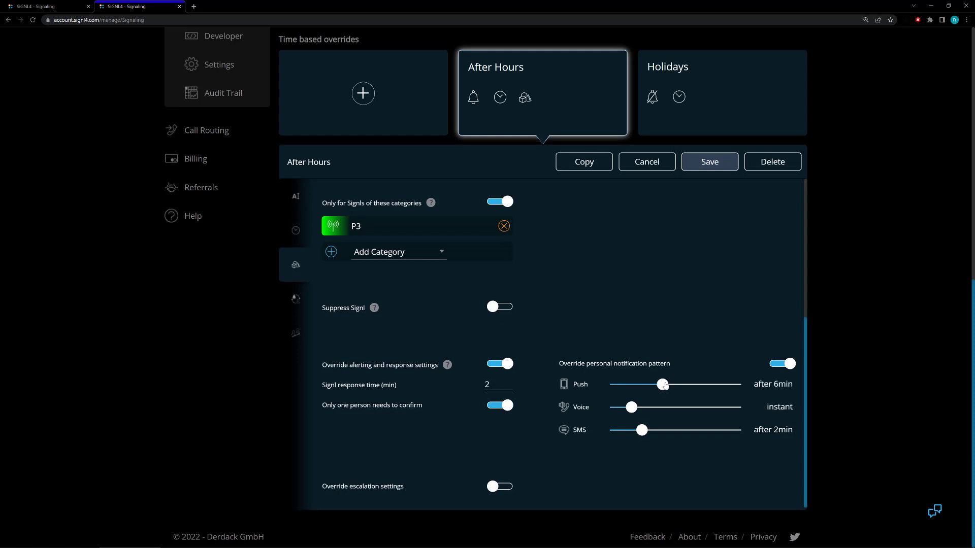
pyautogui.moveTo(663, 389); pyautogui.dragTo(658, 386)
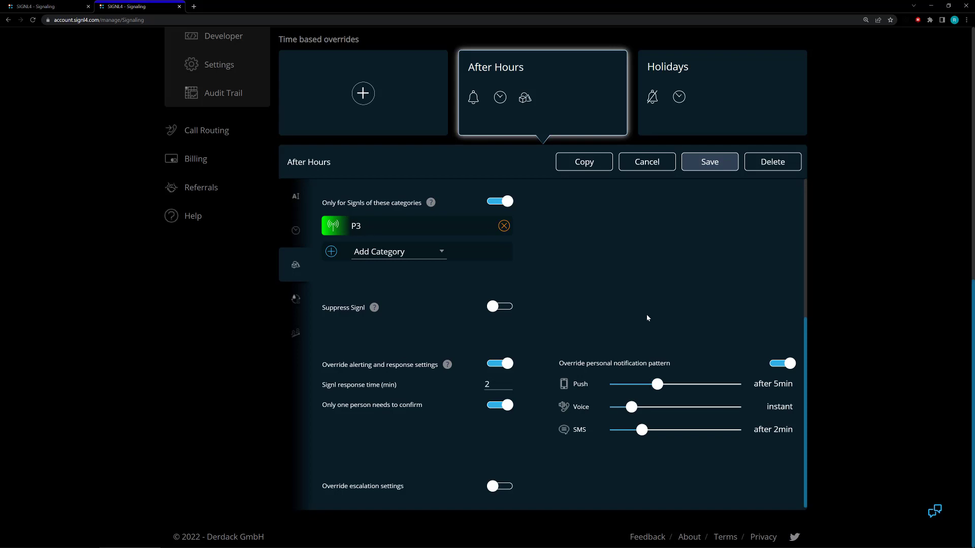
# Override the After Hours escalation settings so that Signls breaching the response time escalate to the Manager.
pyautogui.click(505, 488)
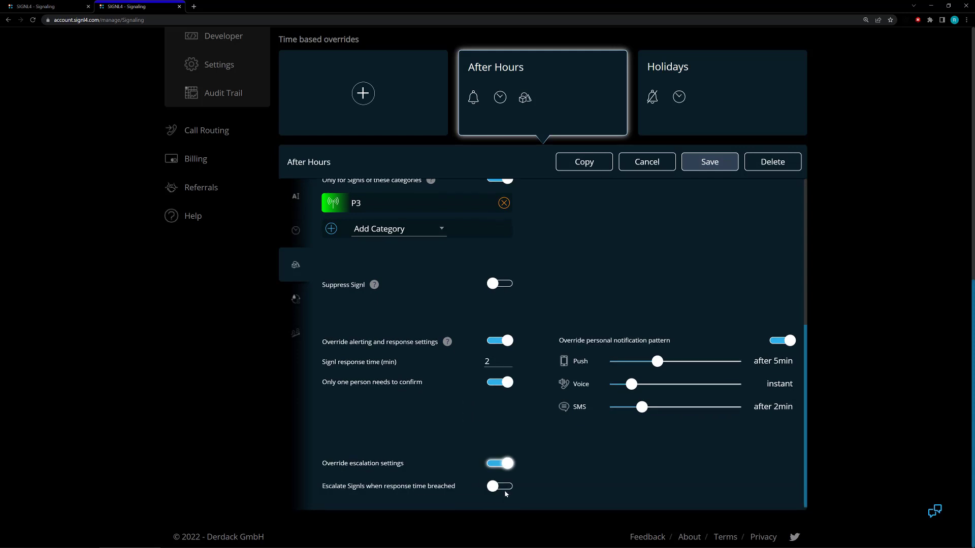
pyautogui.click(506, 488)
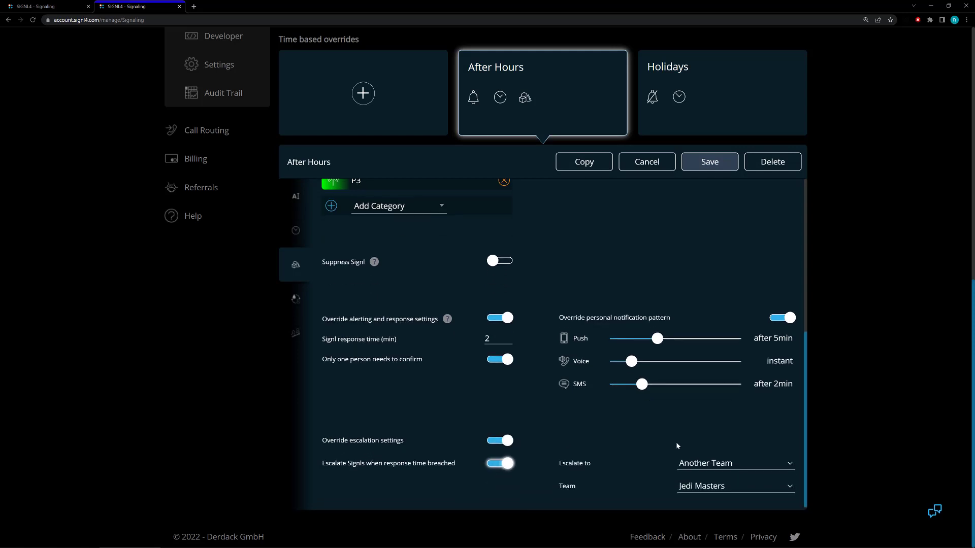
pyautogui.click(692, 471)
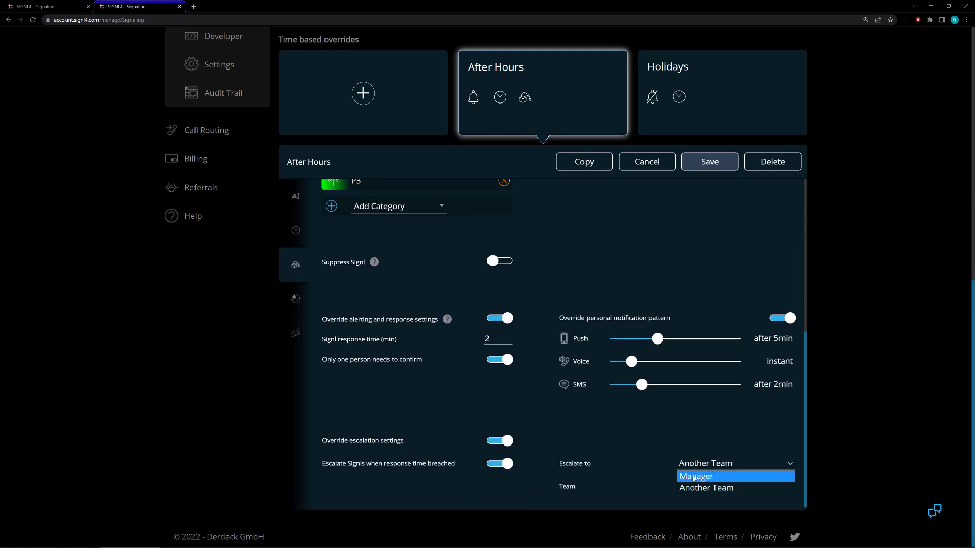
pyautogui.click(683, 473)
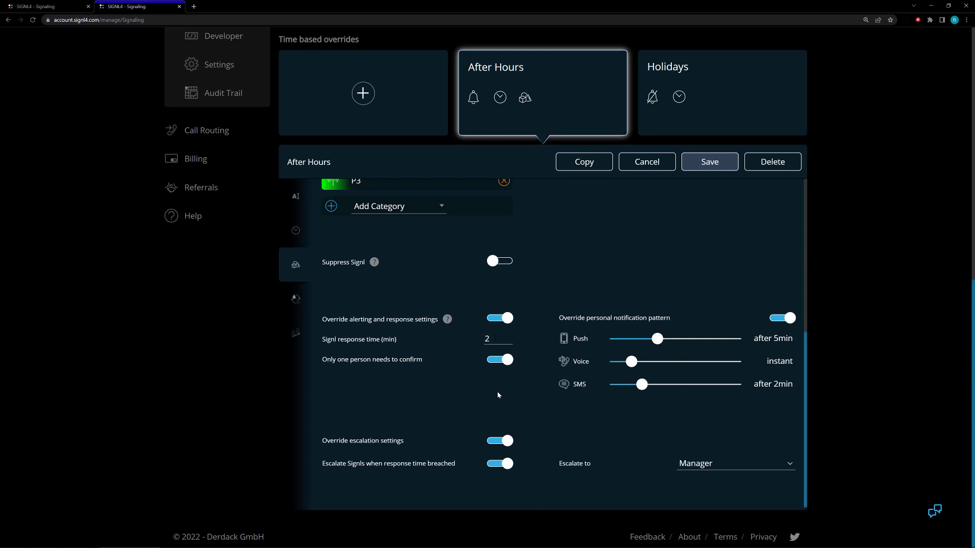
# Save the After Hours override with Suppress Signl turned on and the P3 category removed.
pyautogui.scroll(2, 507, 365)
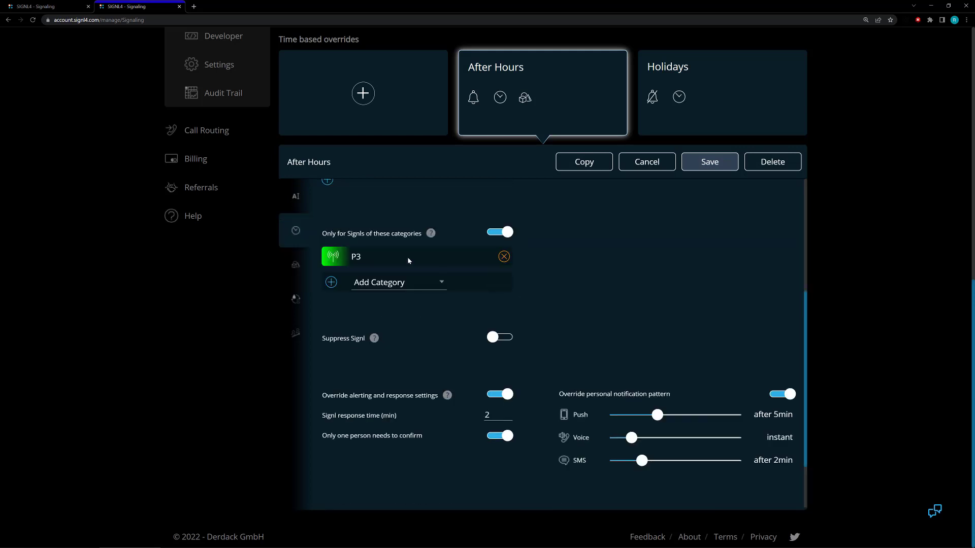
pyautogui.scroll(4, 505, 417)
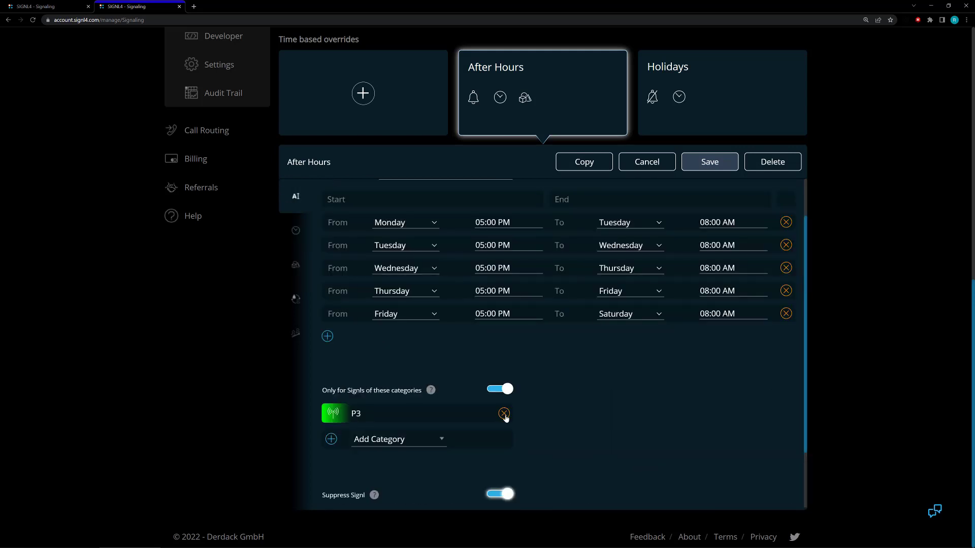
pyautogui.click(711, 161)
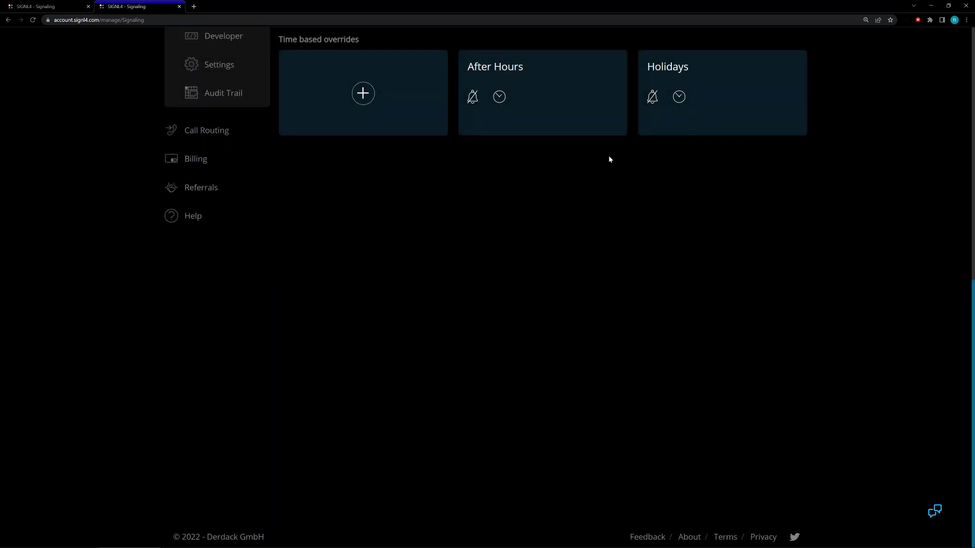
# Create a time-based override named Wednesday Profile and set its start to Wednesday at 02:00 PM.
pyautogui.click(428, 106)
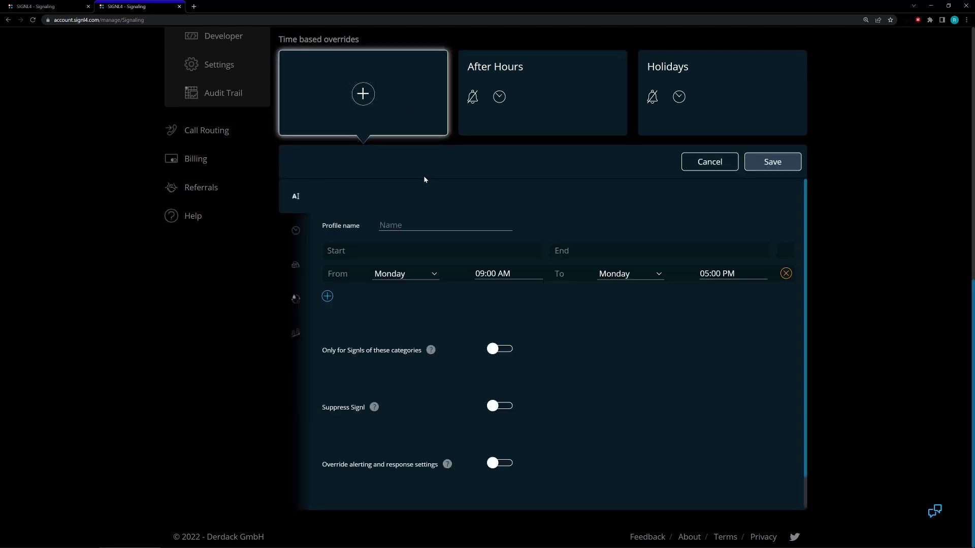
pyautogui.write('Wednesday Profile')
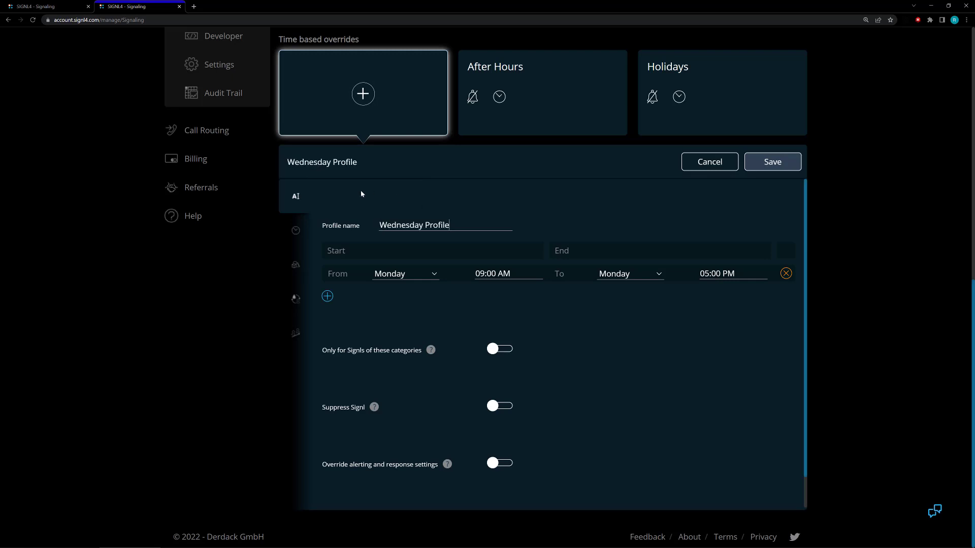
pyautogui.click(427, 275)
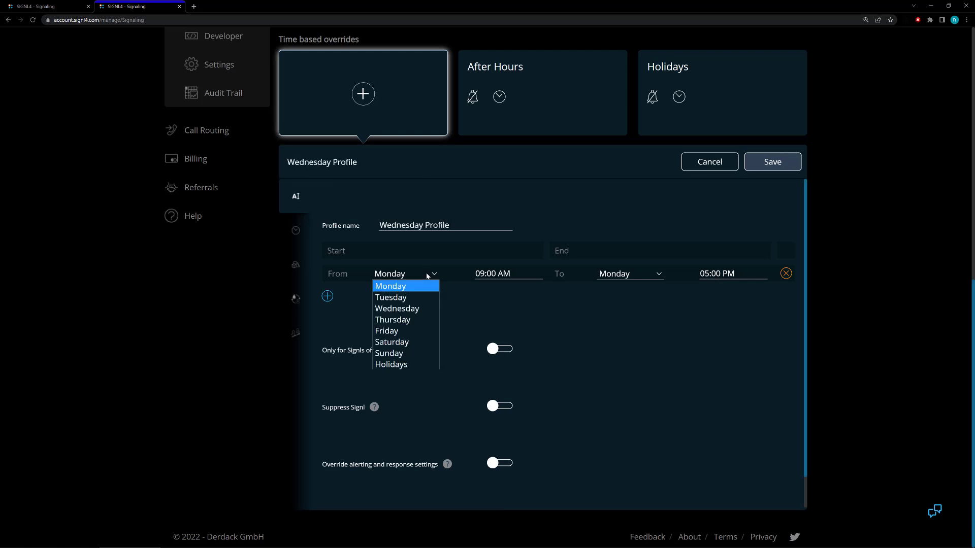
pyautogui.click(425, 309)
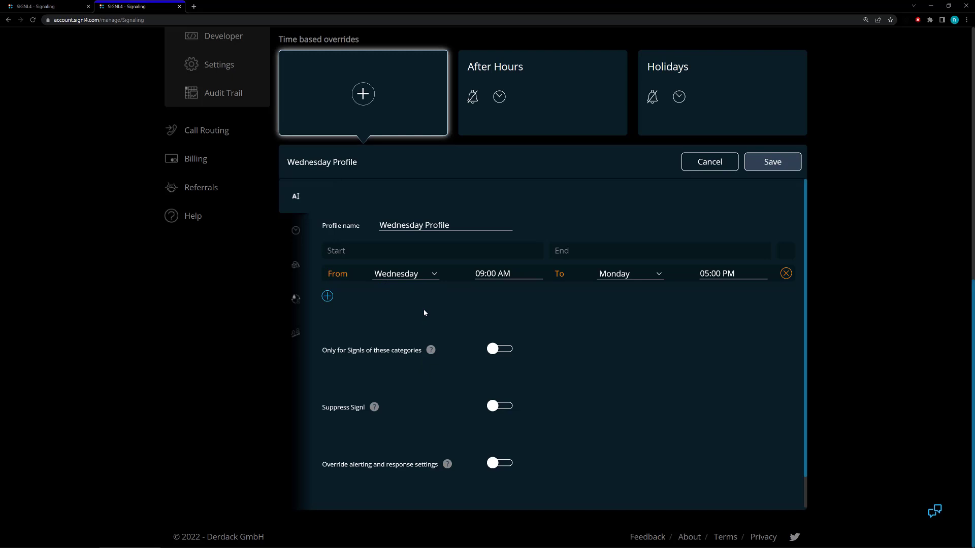
pyautogui.click(524, 272)
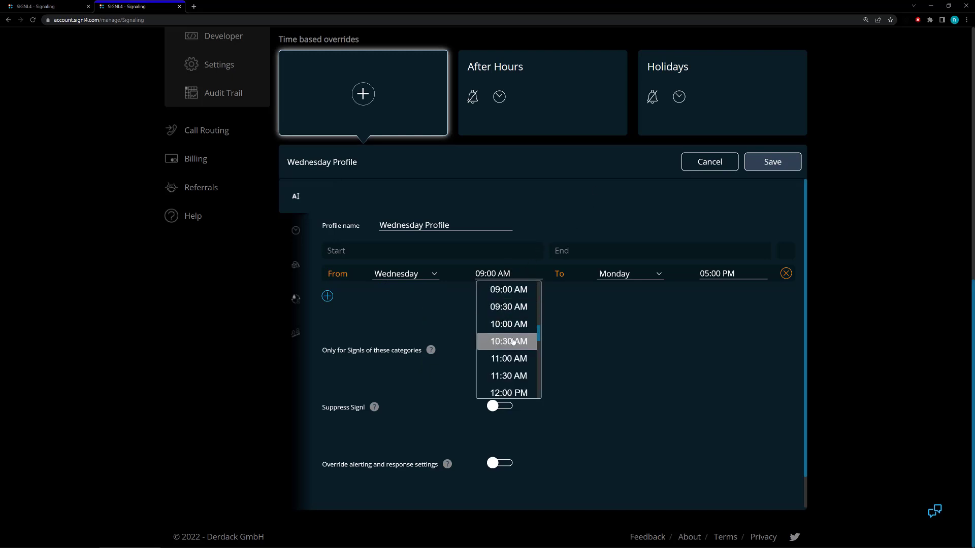
pyautogui.scroll(-1, 508, 340)
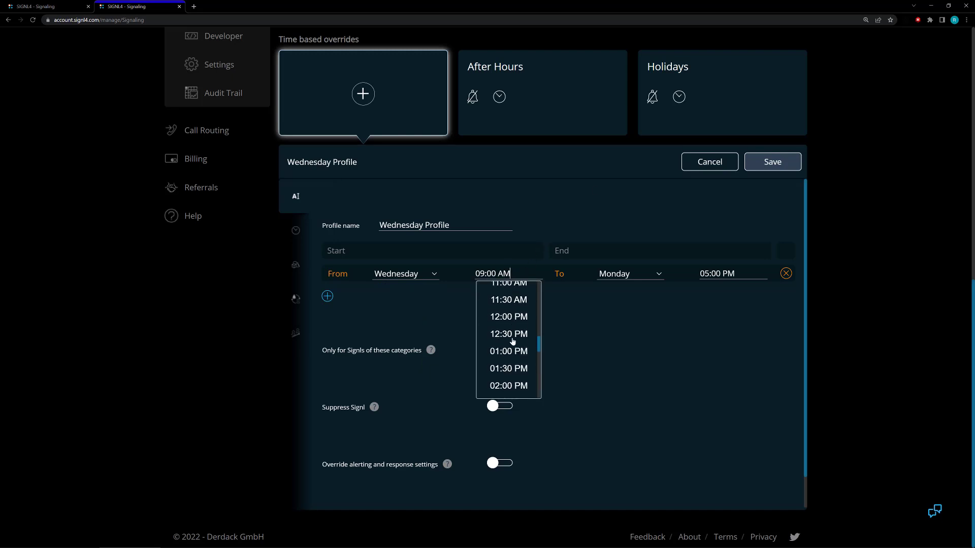
pyautogui.click(512, 385)
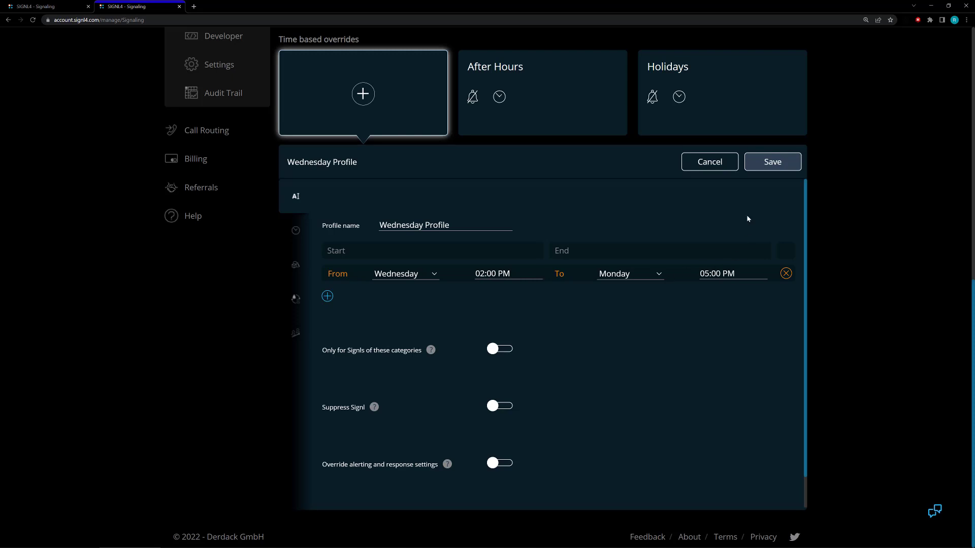
# Restrict the Wednesday Profile override to Signls of category P3.
pyautogui.scroll(-1, 473, 325)
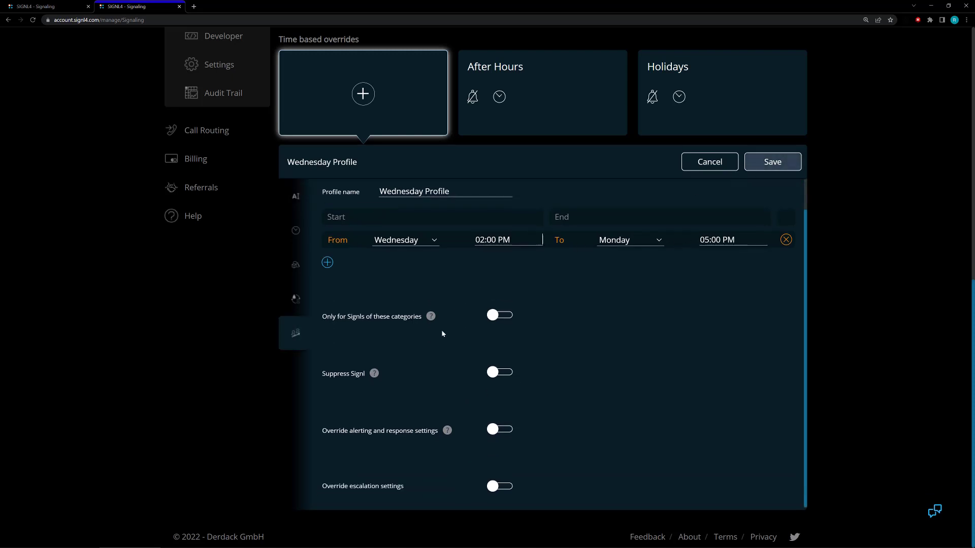
pyautogui.click(500, 317)
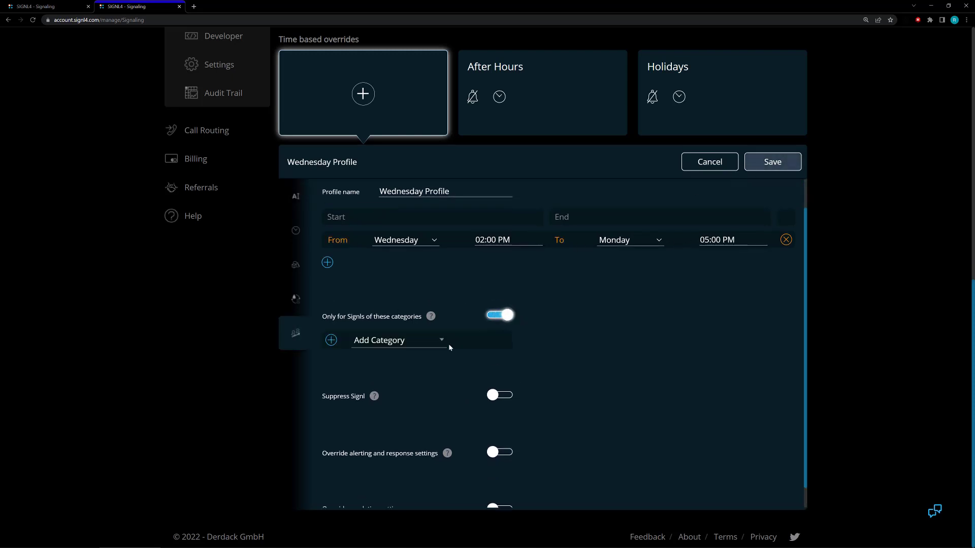
pyautogui.click(398, 348)
pyautogui.scroll(-5, 409, 373)
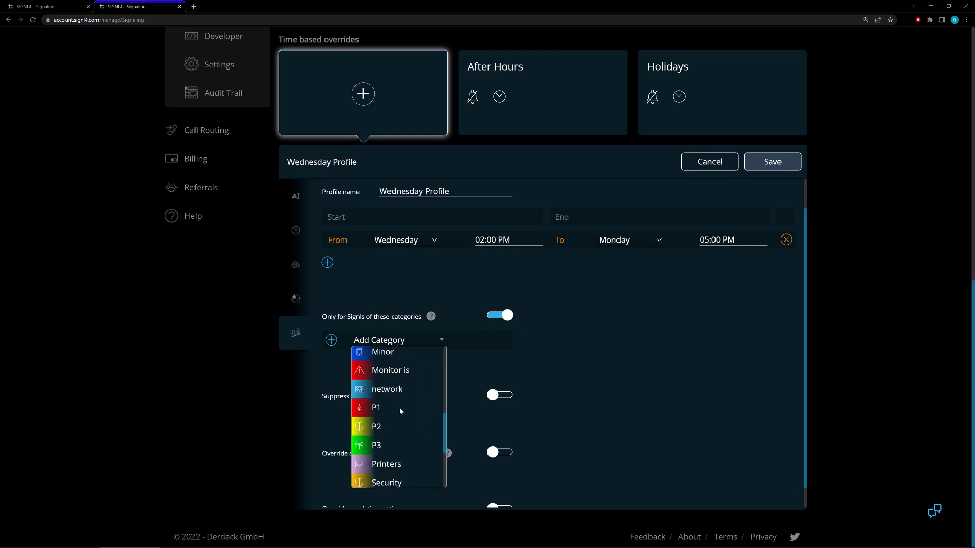
pyautogui.click(388, 440)
# Turn on Suppress Signl for the Wednesday Profile and save the override.
pyautogui.scroll(-1, 429, 403)
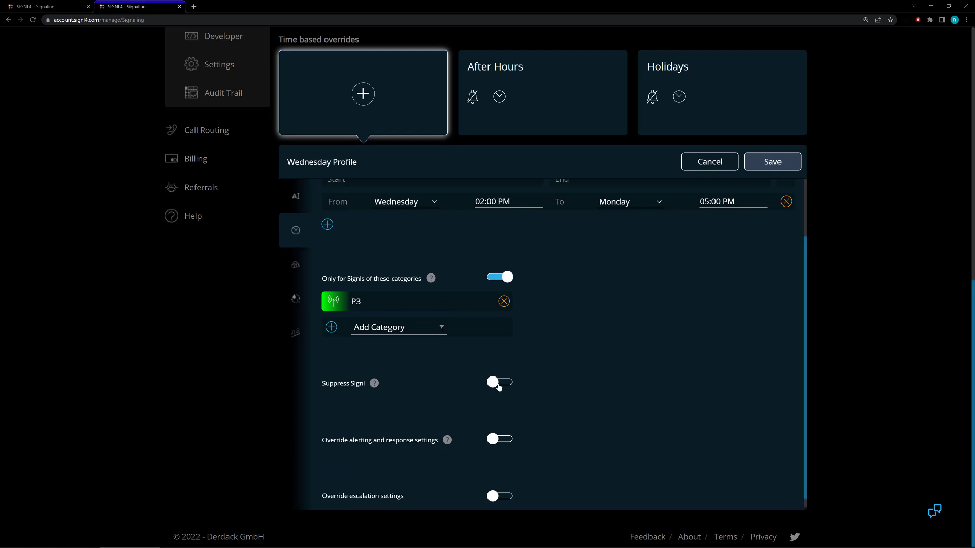
pyautogui.click(499, 385)
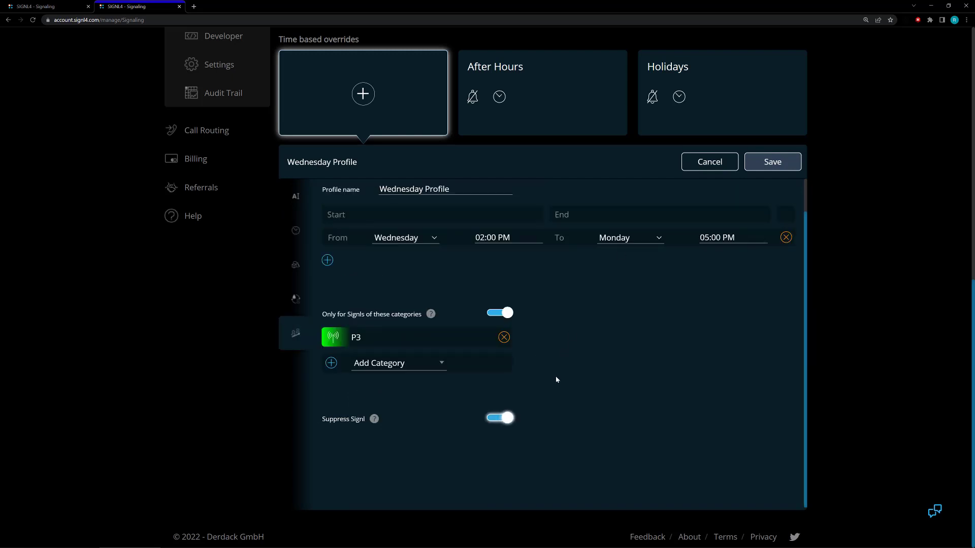
pyautogui.scroll(1, 556, 380)
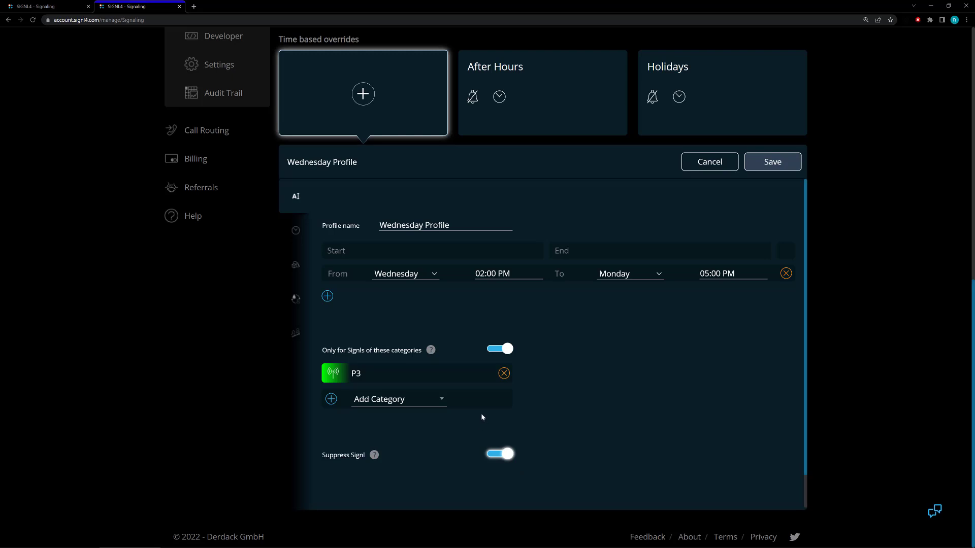
pyautogui.click(774, 160)
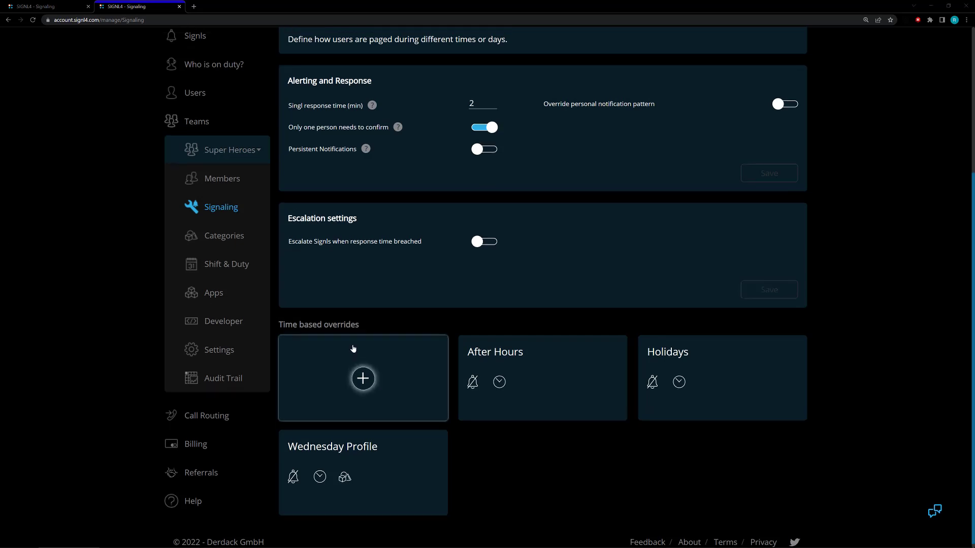
# Open the Signls event list and examine the details and state of the newest User Error event, collapsing it after review.
pyautogui.scroll(3, 351, 346)
pyautogui.click(196, 146)
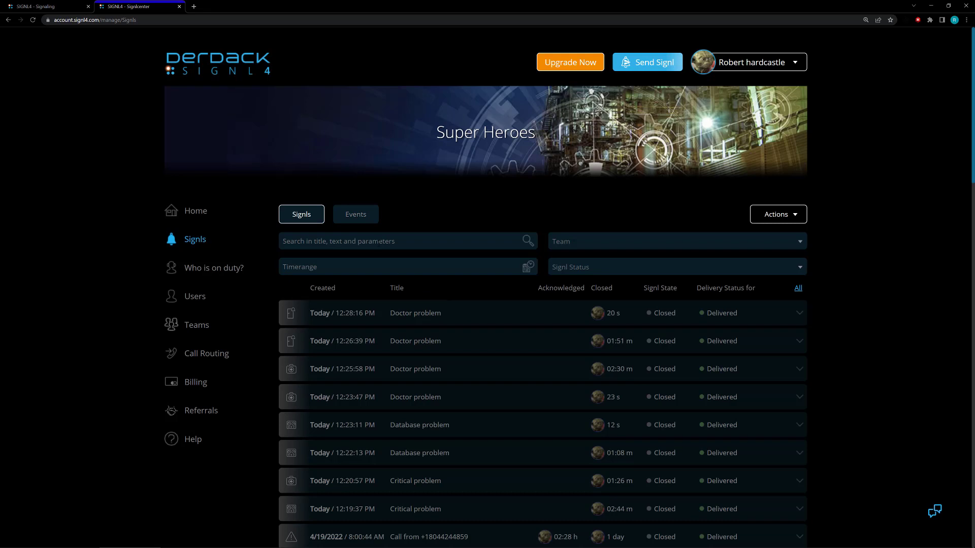
pyautogui.click(363, 221)
pyautogui.click(538, 312)
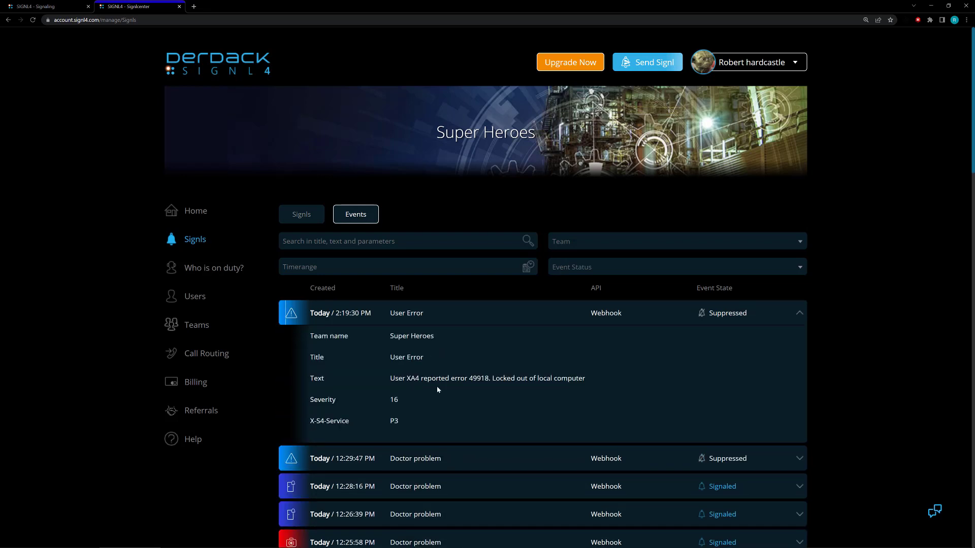
pyautogui.scroll(-3, 448, 342)
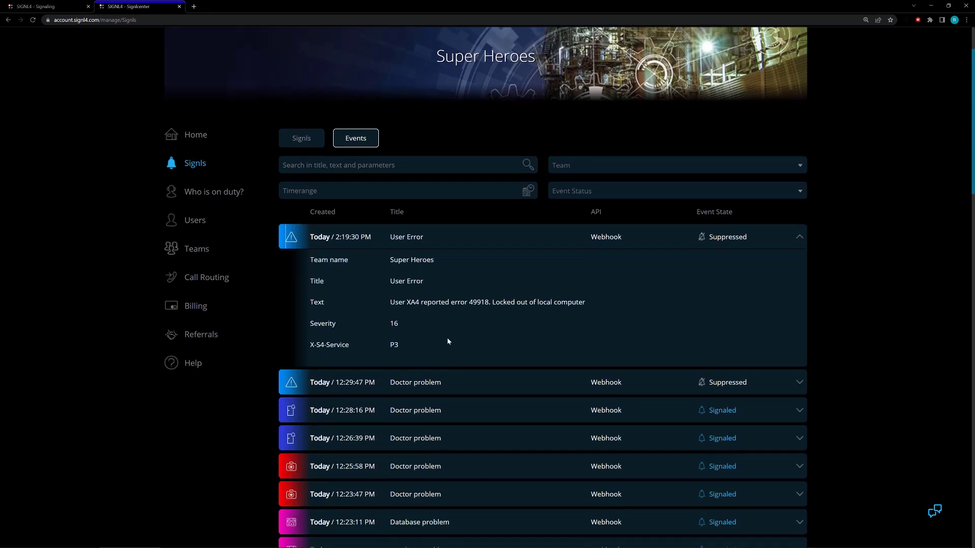
pyautogui.scroll(2, 437, 328)
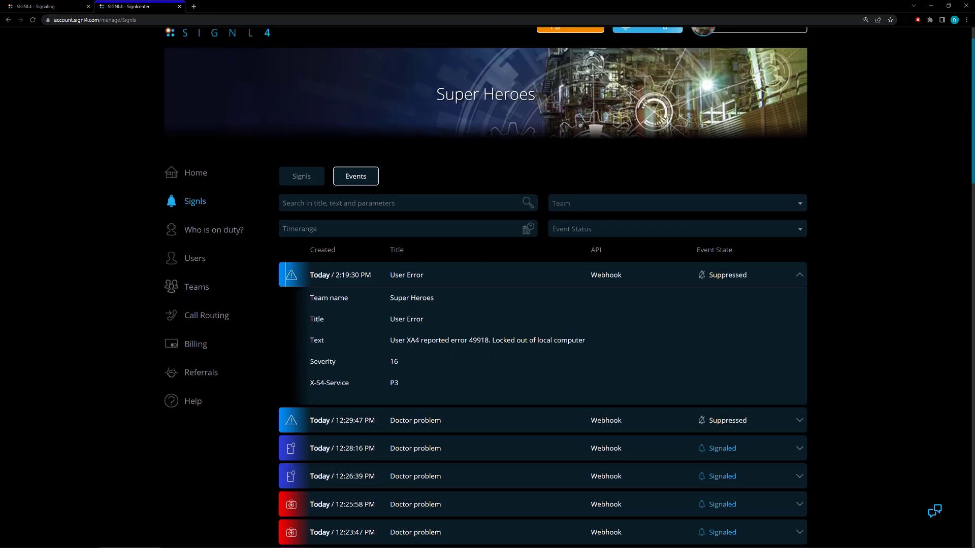
pyautogui.click(447, 277)
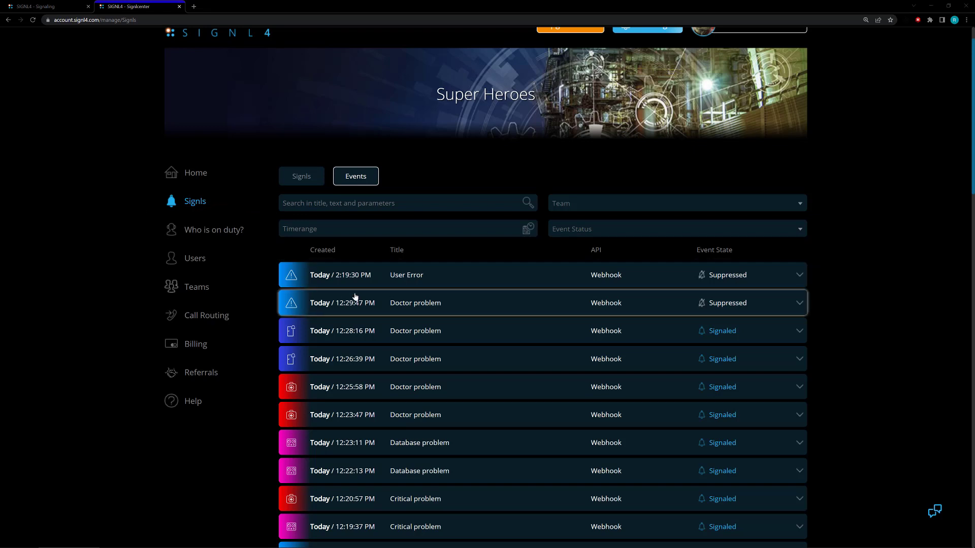
# Examine the details and event state of the newest Critical problem event.
pyautogui.scroll(1, 447, 293)
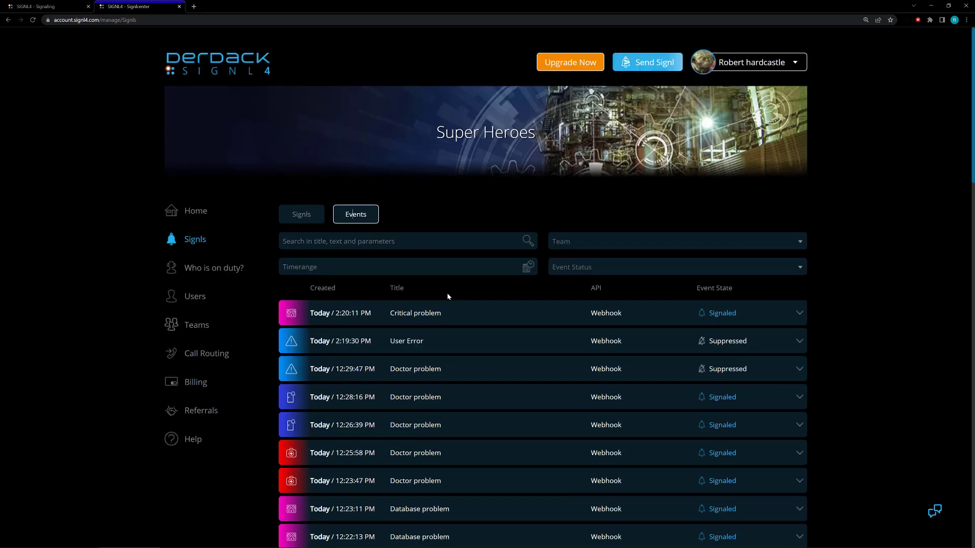
pyautogui.click(440, 321)
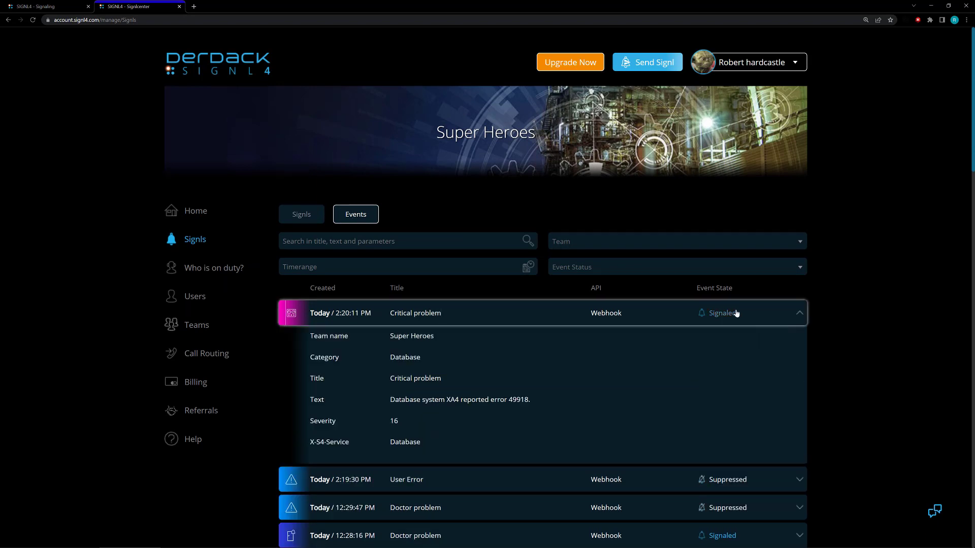
pyautogui.scroll(-2, 430, 315)
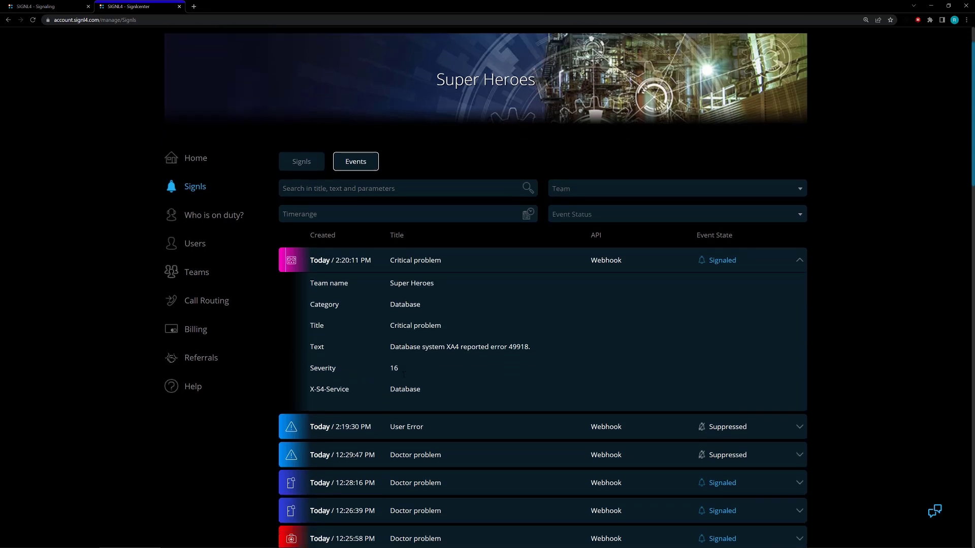
pyautogui.scroll(1, 428, 311)
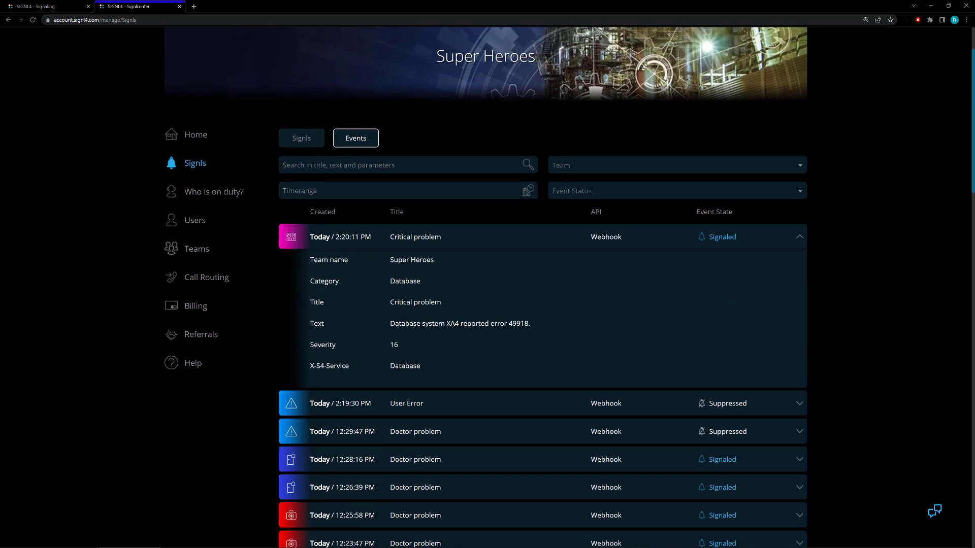
pyautogui.scroll(1, 383, 295)
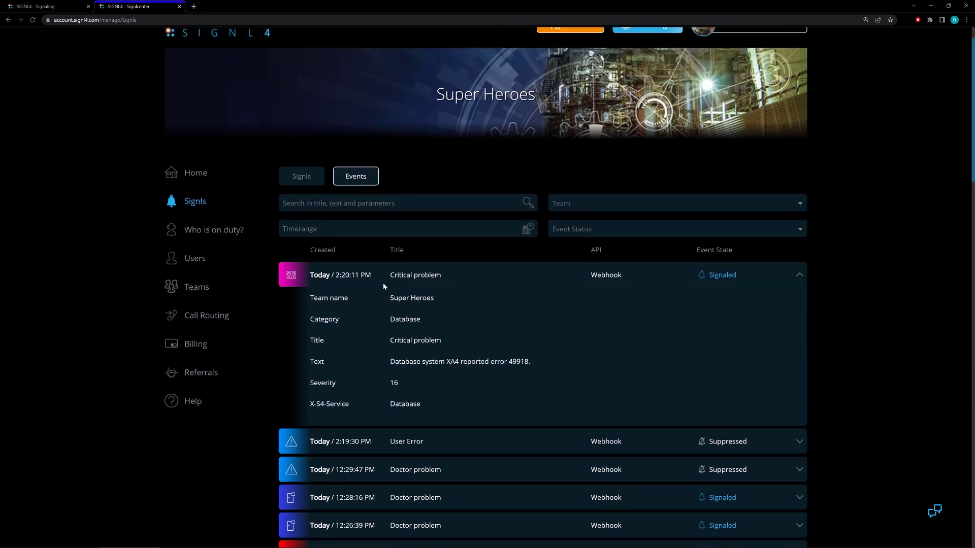
# Switch from events to Signls and review the delivery status of the new Critical problem Signl.
pyautogui.click(312, 178)
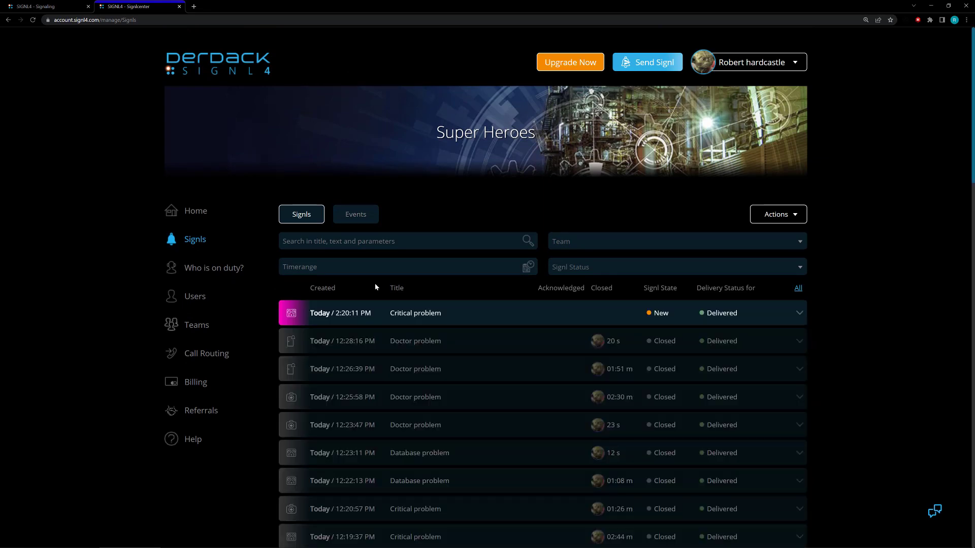
pyautogui.click(567, 319)
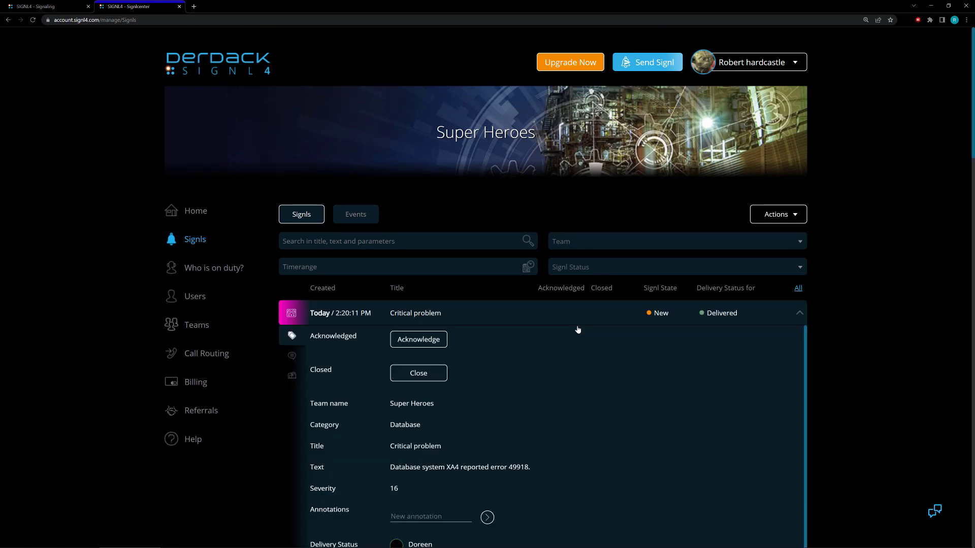
pyautogui.scroll(-5, 578, 330)
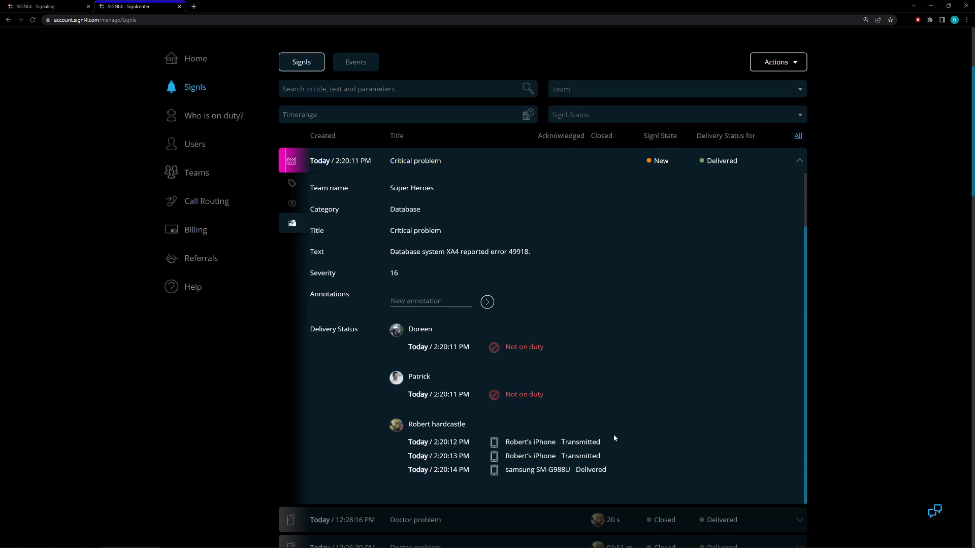
pyautogui.scroll(3, 584, 449)
# Return to the Super Heroes signaling settings, review the Holidays override, and open its public holidays calendar.
pyautogui.click(197, 249)
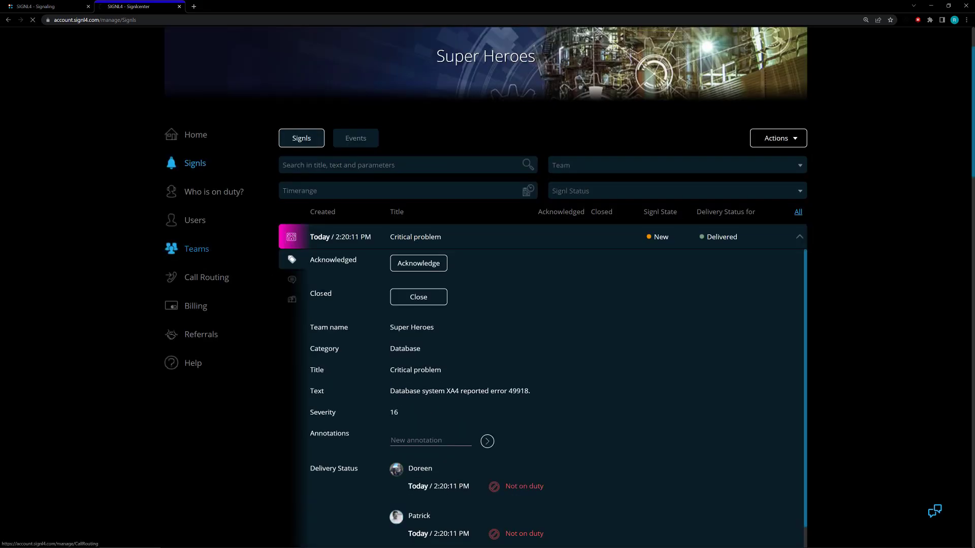
pyautogui.click(227, 415)
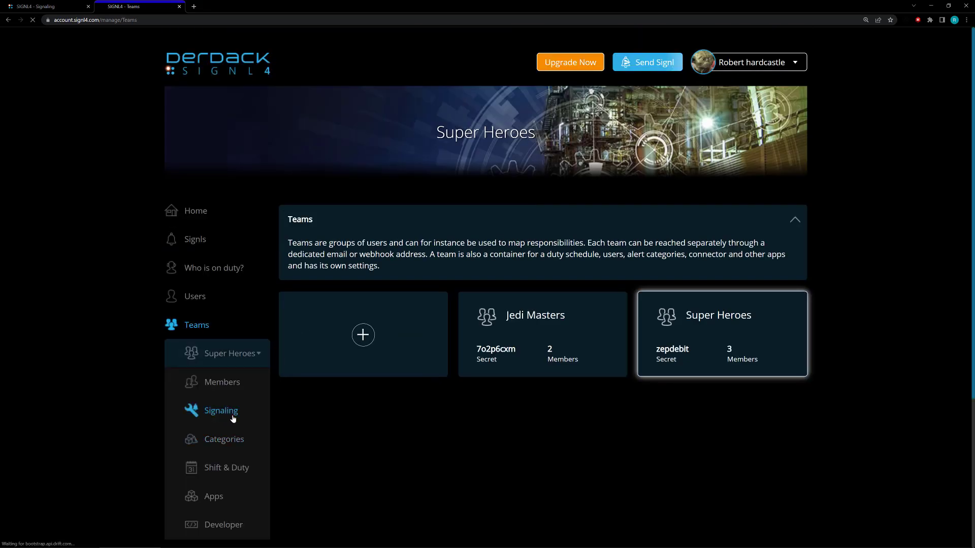
pyautogui.scroll(-3, 569, 418)
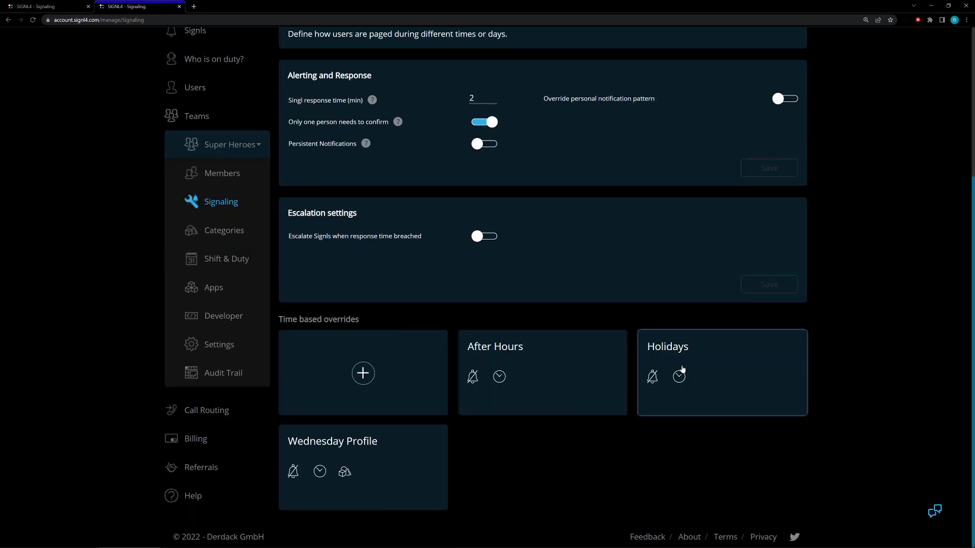
pyautogui.click(707, 387)
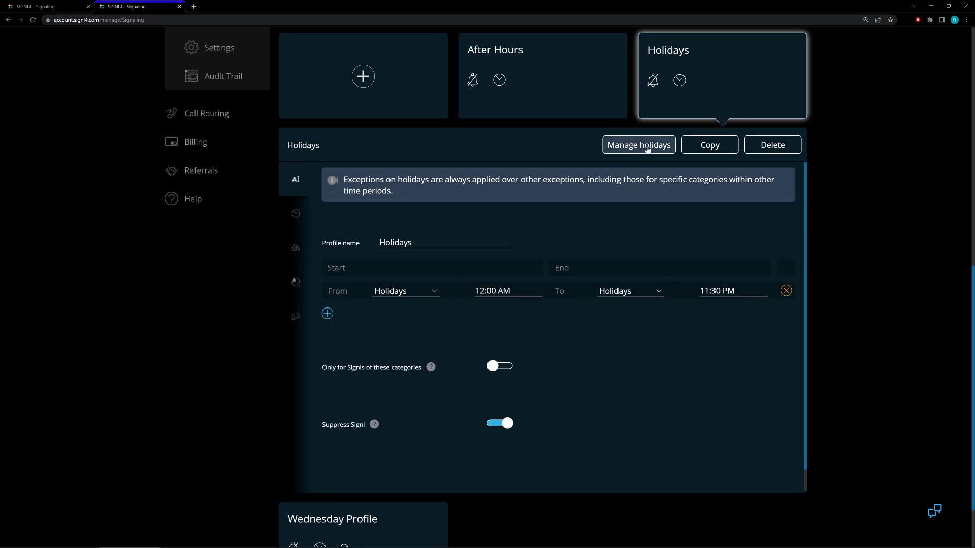
pyautogui.scroll(-1, 640, 162)
pyautogui.scroll(1, 640, 162)
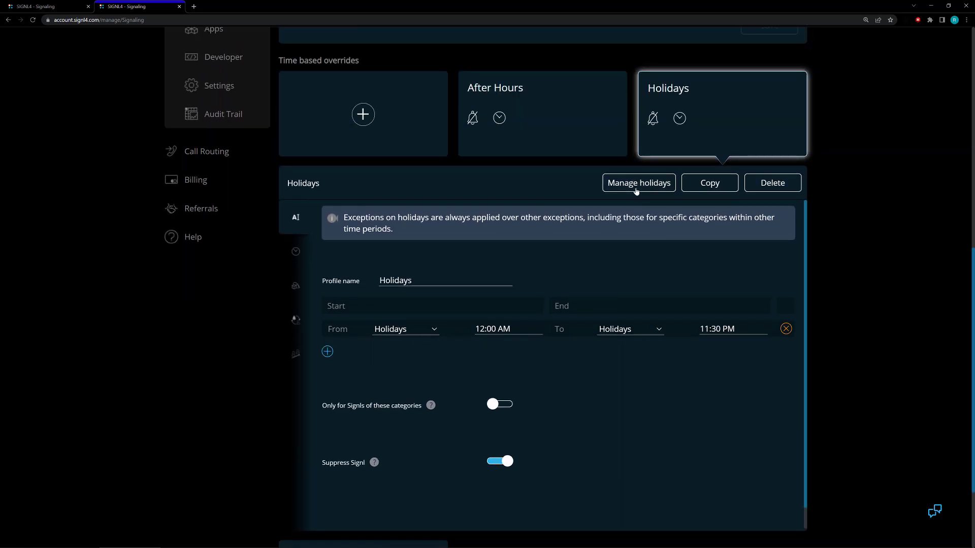
pyautogui.click(636, 183)
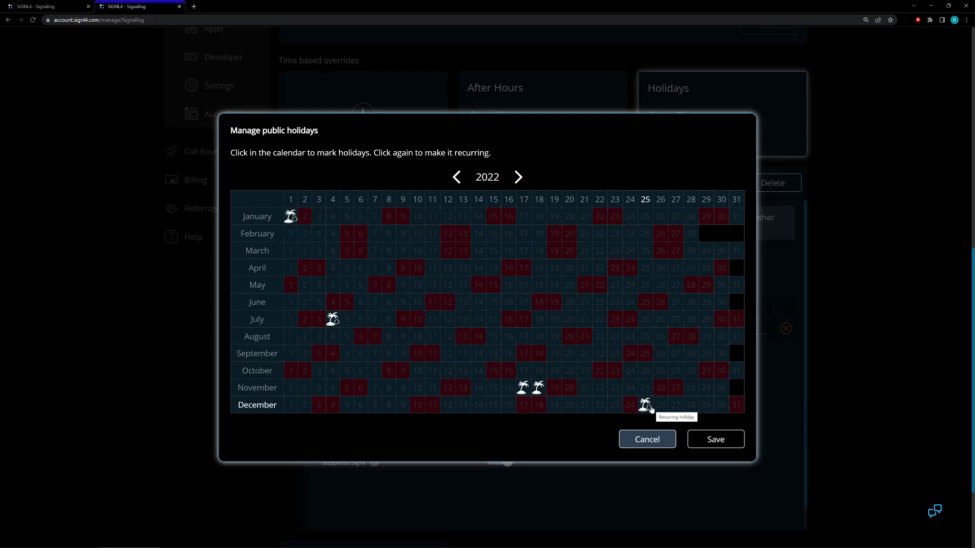
# Mark July 6, 2022 as a recurring holiday in the calendar, and then clear that marking.
pyautogui.click(367, 321)
pyautogui.click(366, 323)
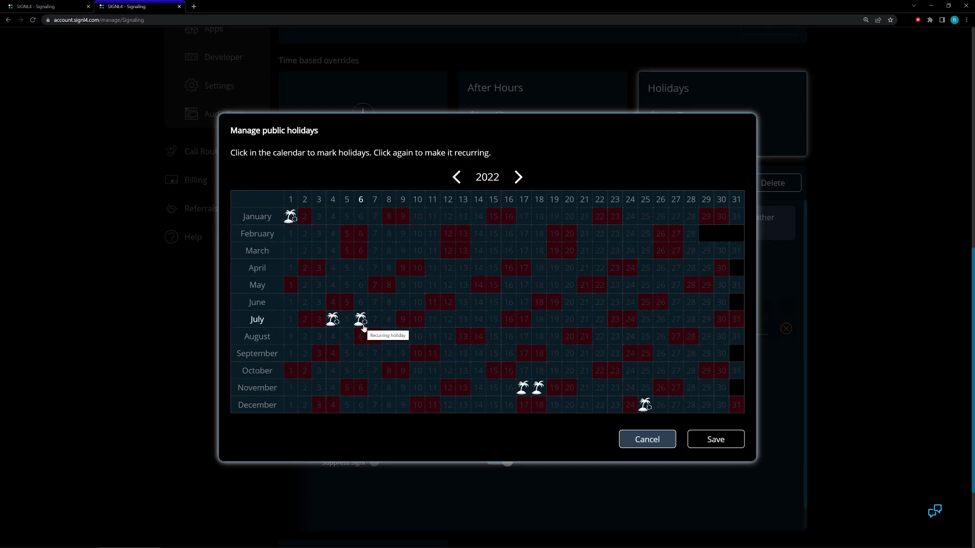
pyautogui.click(362, 321)
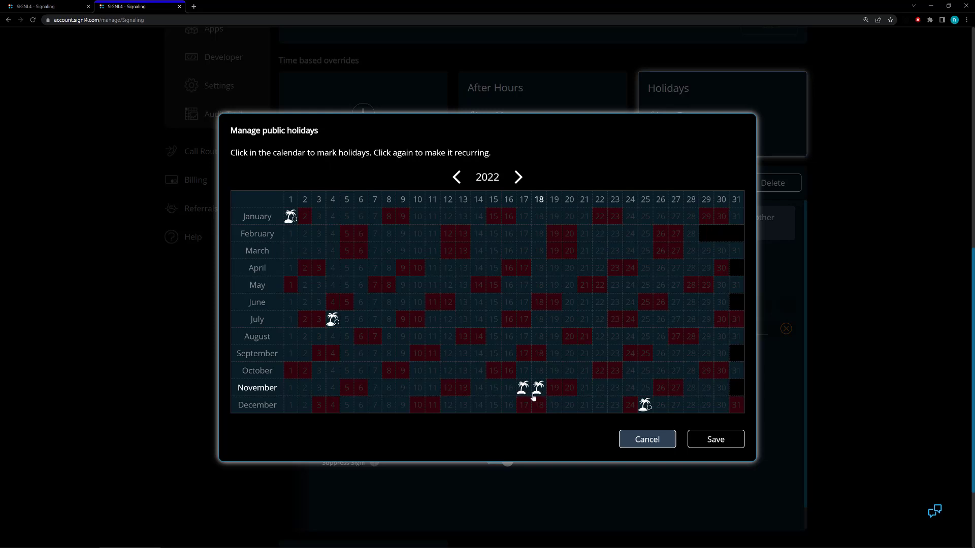
# Advance the public holidays calendar to 2023 and mark November 22 and 23 as holidays.
pyautogui.click(518, 177)
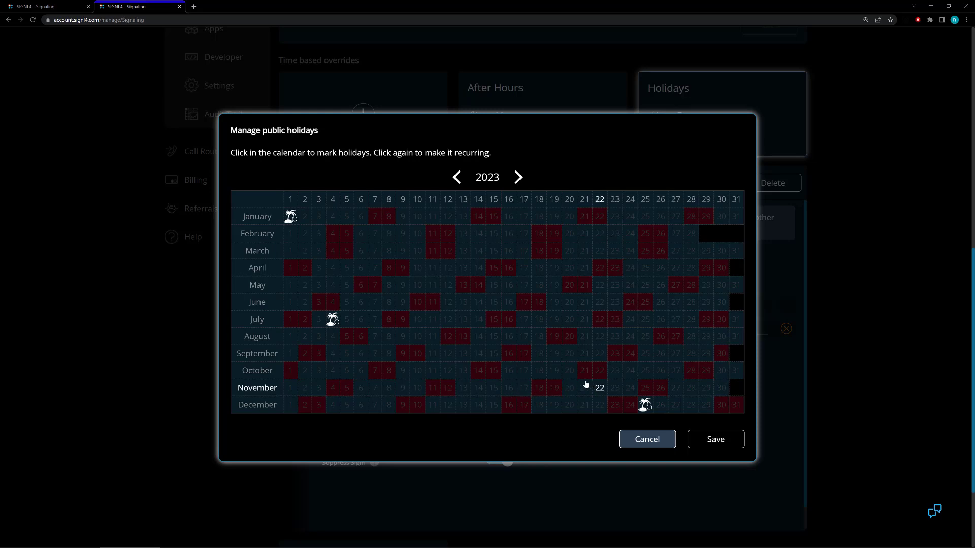
pyautogui.click(601, 388)
pyautogui.click(615, 388)
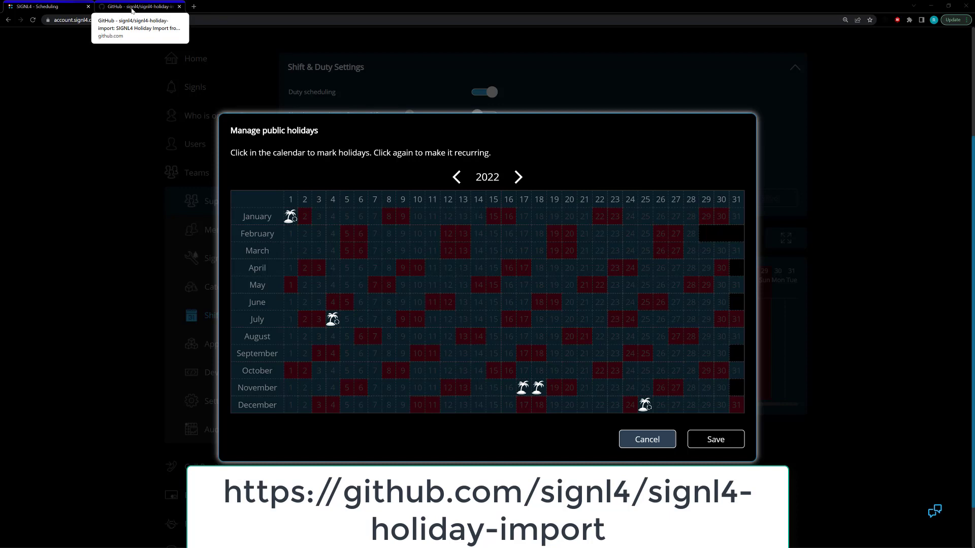
# Switch to the signl4-holiday-import GitHub page, check the script and iCal files in the local holidays folder, and read the README's usage instructions.
pyautogui.click(131, 8)
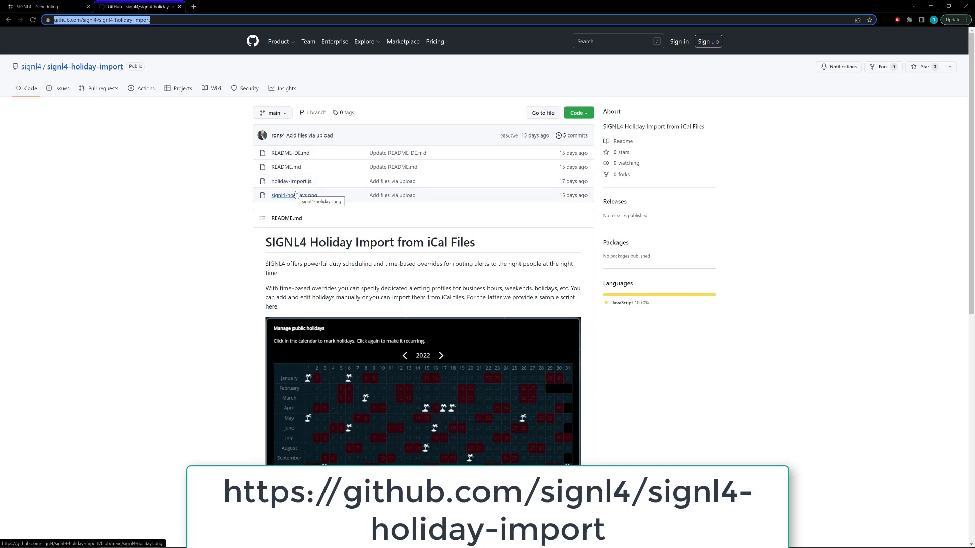
pyautogui.hotkey('alt', 'Tab')
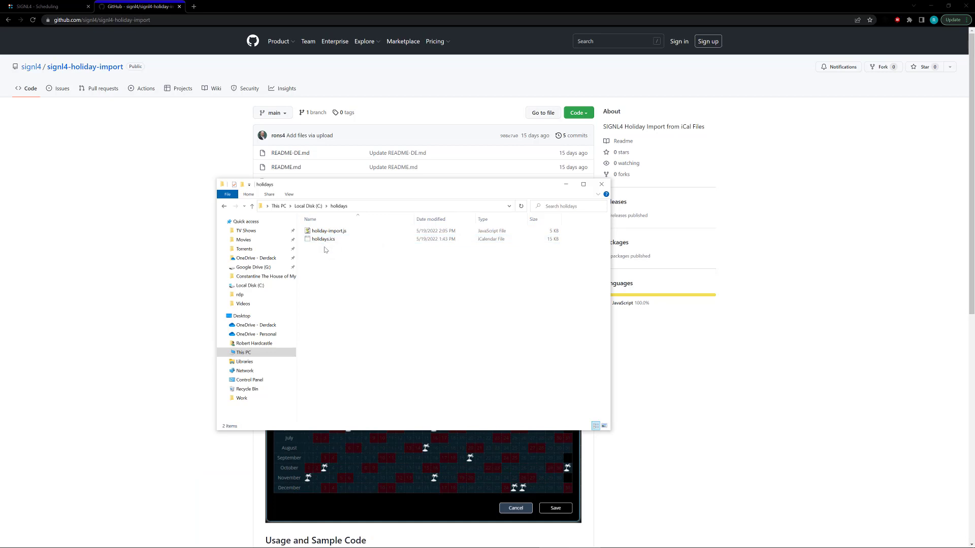
pyautogui.click(130, 251)
pyautogui.scroll(-5, 337, 346)
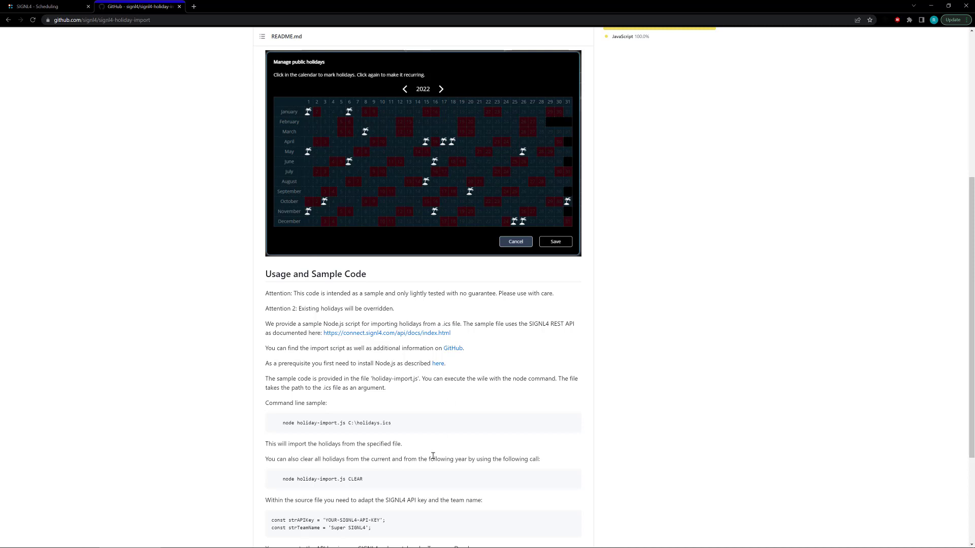
# Switch to Command Prompt and import the iCal holidays by running node holiday-import.js c:\holidays.ics in the c:\holidays folder.
pyautogui.hotkey('alt', 'Tab')
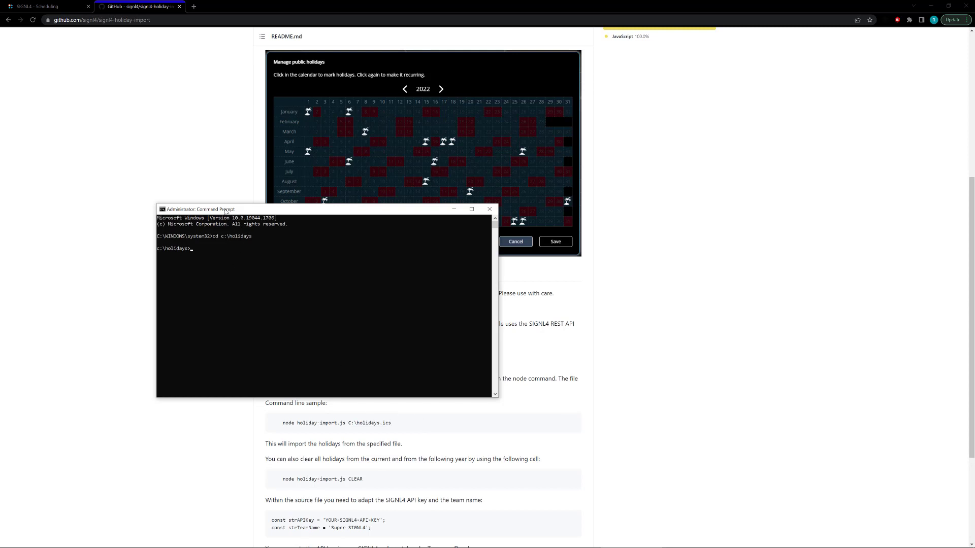
pyautogui.moveTo(226, 210); pyautogui.dragTo(182, 101)
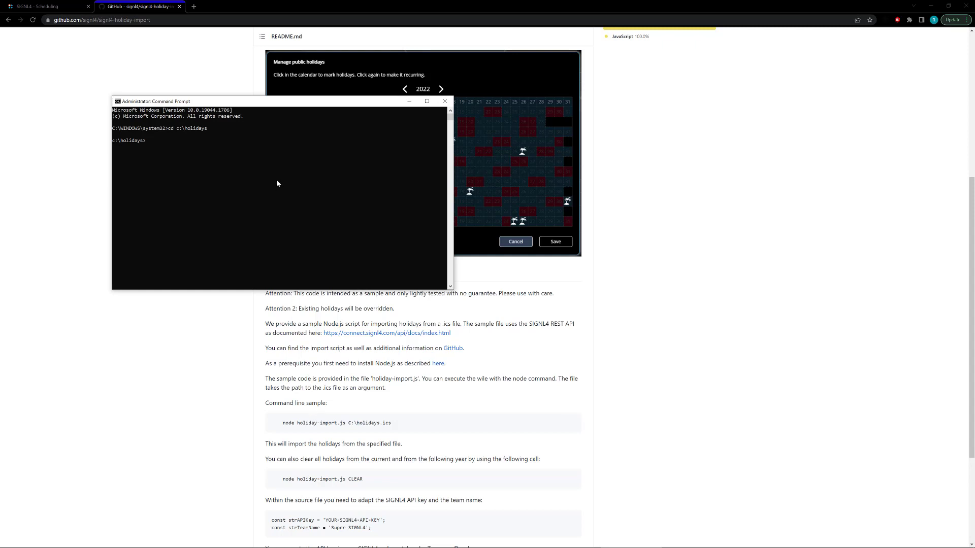
pyautogui.write('node holiday-import.js c:\\holidays.ics')
pyautogui.press('Return')
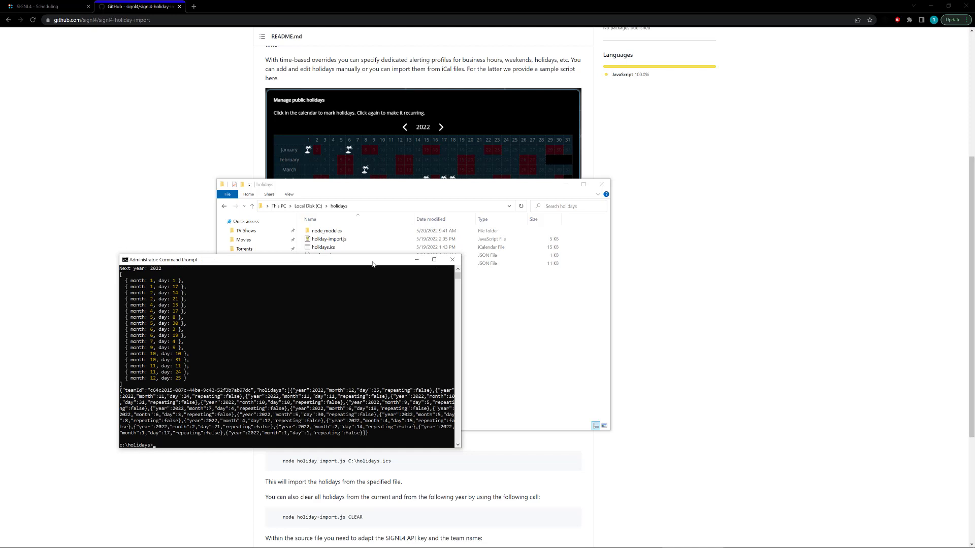
# Return to the SIGNL4 Shift & Duty page, dismiss the outdated holidays calendar without saving, and reopen it to check the imported holidays.
pyautogui.click(41, 7)
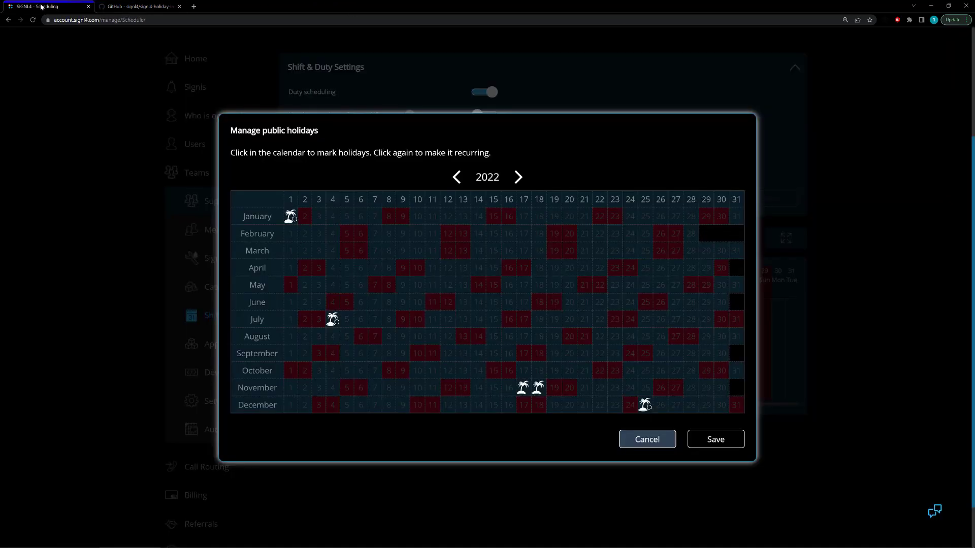
pyautogui.click(647, 440)
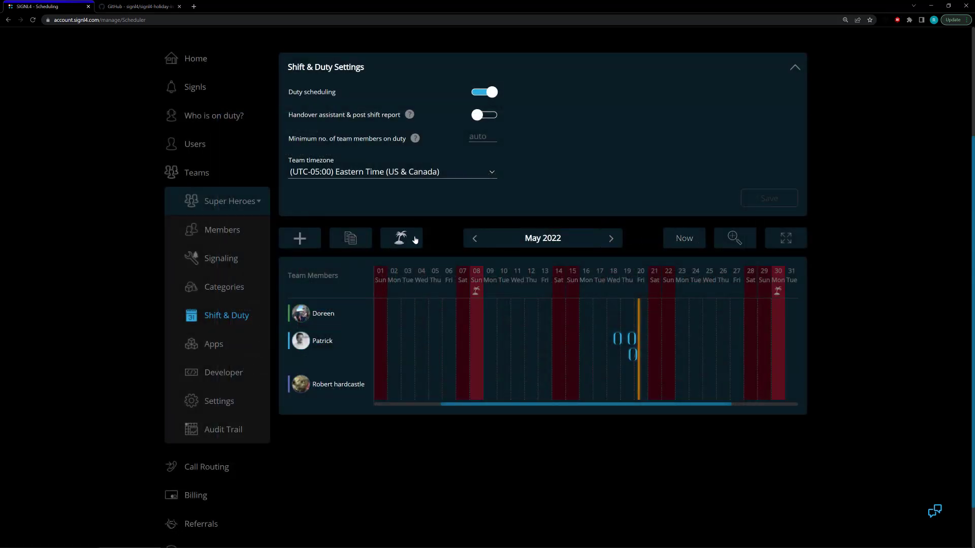
pyautogui.click(401, 238)
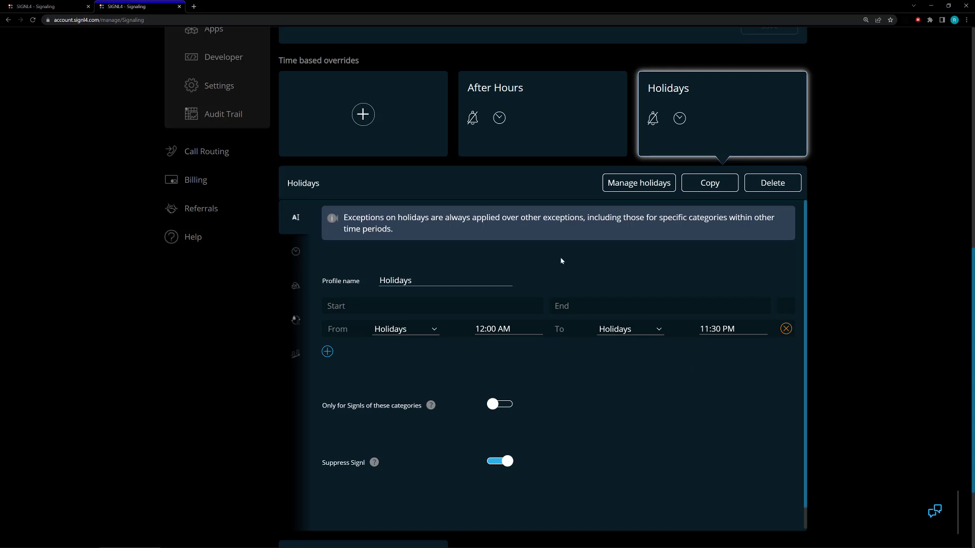
# Review the After Hours override's time periods, followed by the Holidays override and the team's general signaling and escalation settings.
pyautogui.click(514, 133)
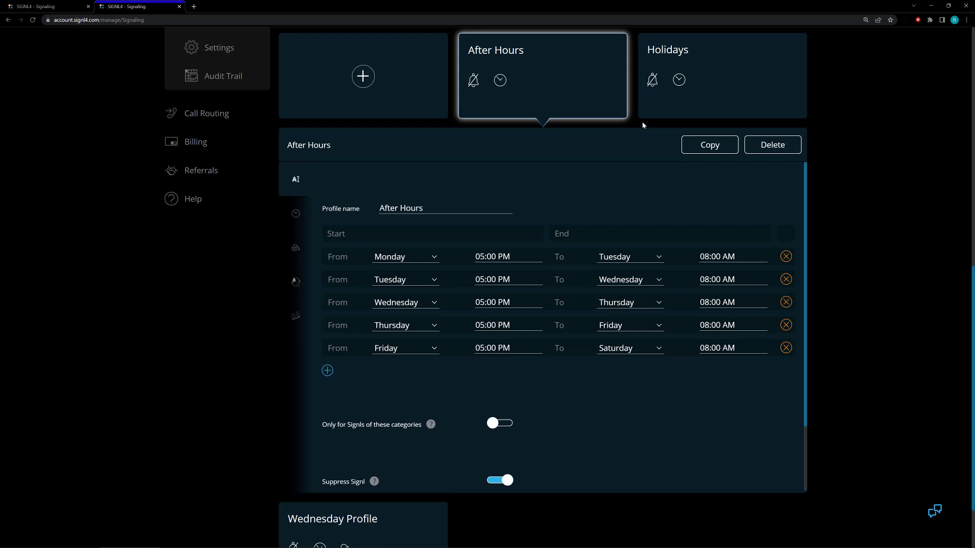
pyautogui.click(714, 91)
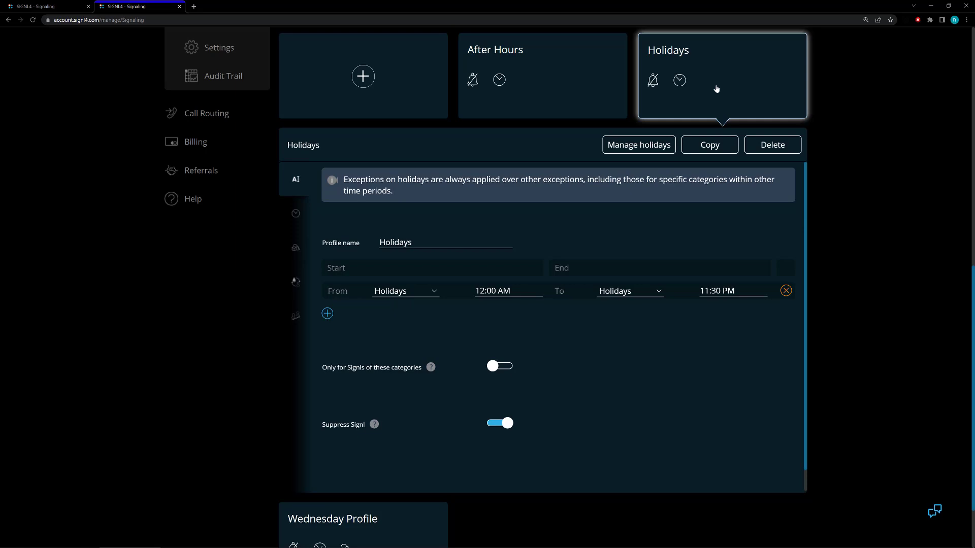
pyautogui.scroll(3, 679, 234)
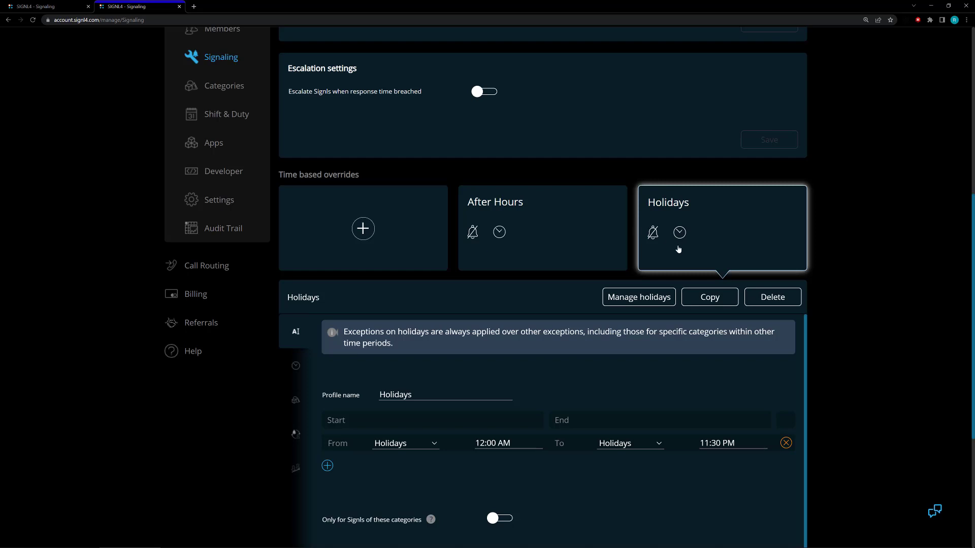
pyautogui.scroll(2, 690, 262)
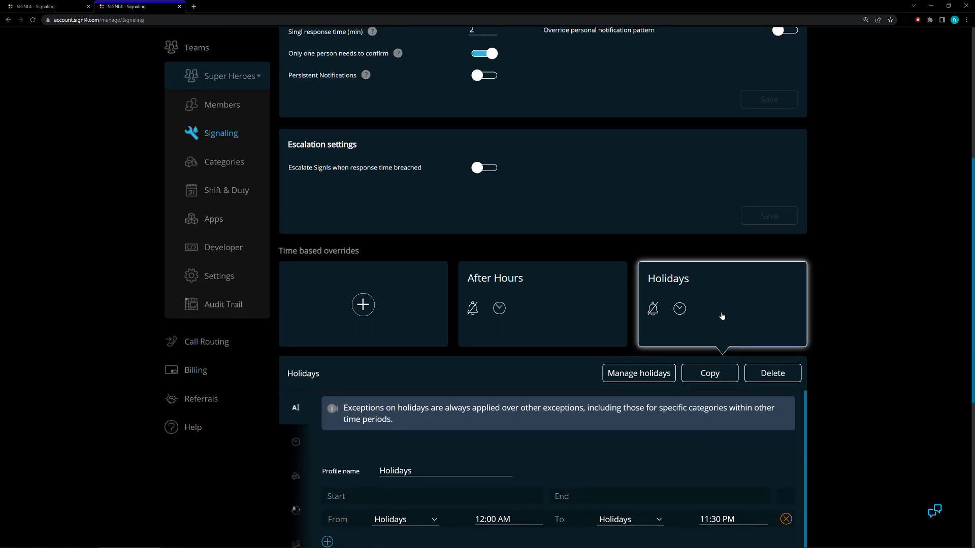